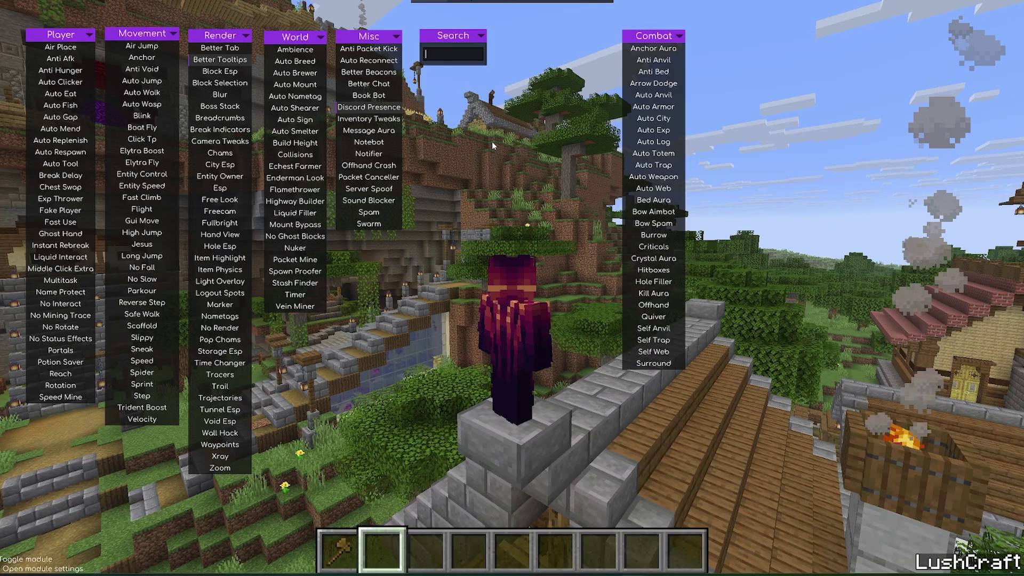
# - Dismiss the Meteor Client ClickGUI with Escape to get back to the world
pyautogui.press('Escape')
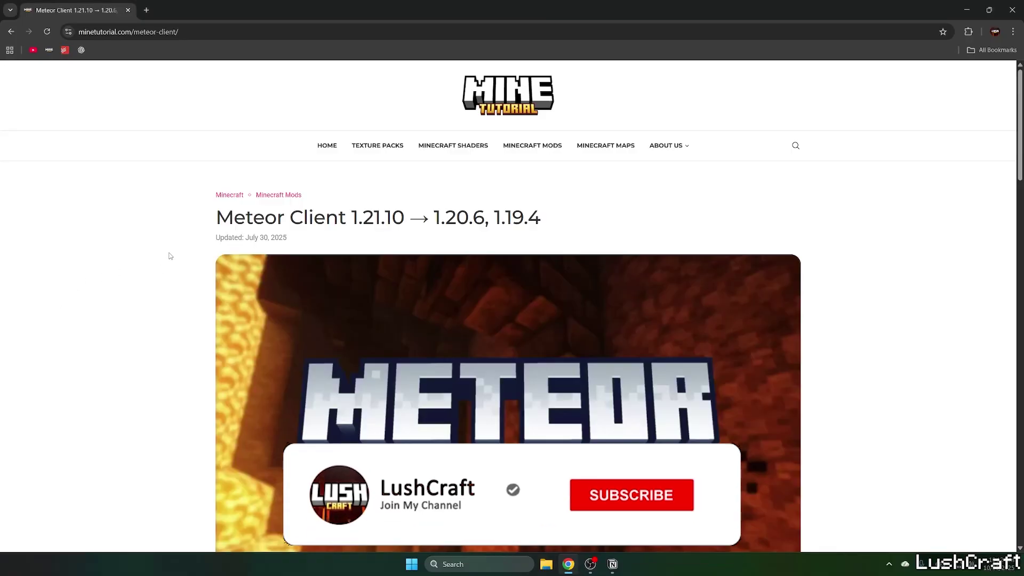
# - Highlight and then deselect the Meteor Client 1.21.10 article title
pyautogui.moveTo(215, 217); pyautogui.dragTo(405, 217)
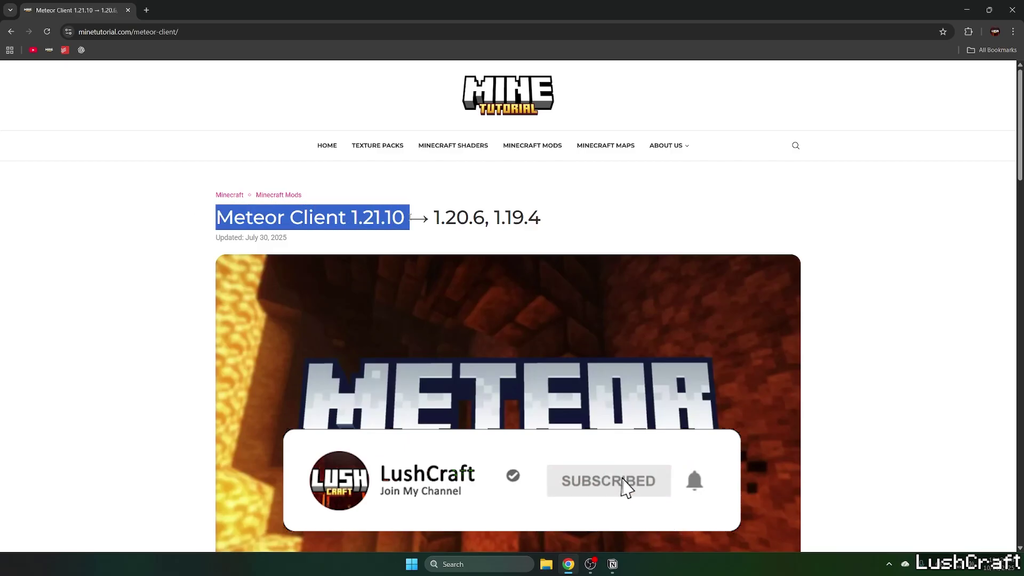
pyautogui.click(171, 231)
pyautogui.scroll(-3, 164, 238)
pyautogui.scroll(-3, 163, 238)
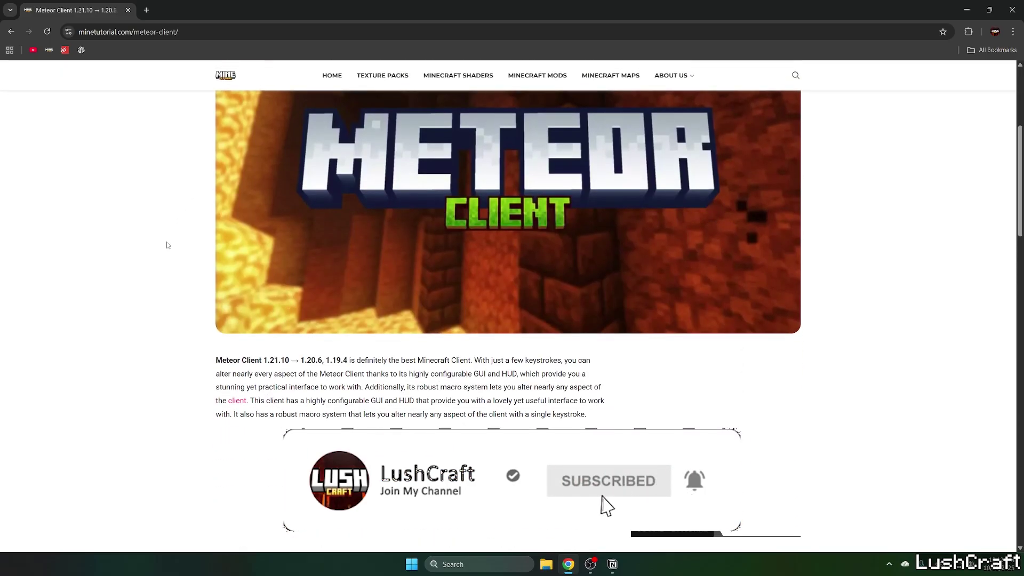
pyautogui.scroll(-3, 163, 238)
pyautogui.scroll(-3, 169, 237)
pyautogui.scroll(-3, 168, 237)
pyautogui.scroll(5, 288, 231)
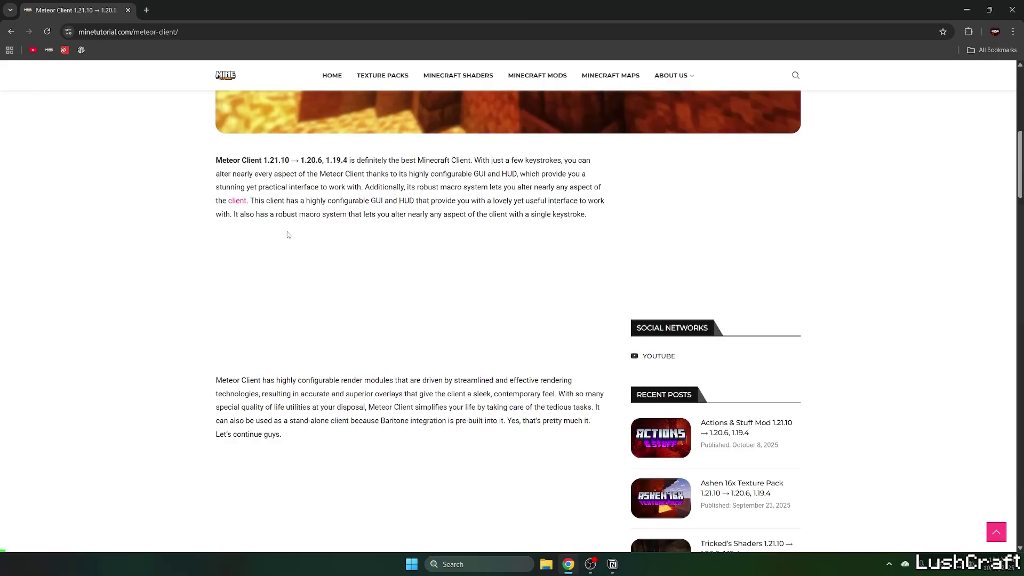
pyautogui.scroll(-2, 333, 241)
pyautogui.scroll(-2, 332, 241)
pyautogui.scroll(-2, 332, 241)
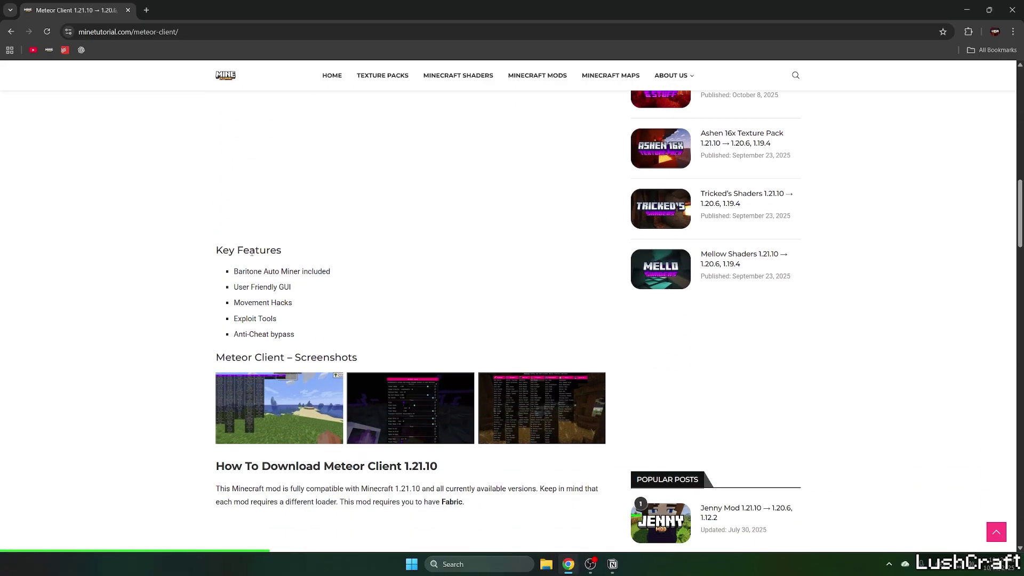
pyautogui.scroll(-2, 252, 253)
pyautogui.scroll(-2, 233, 255)
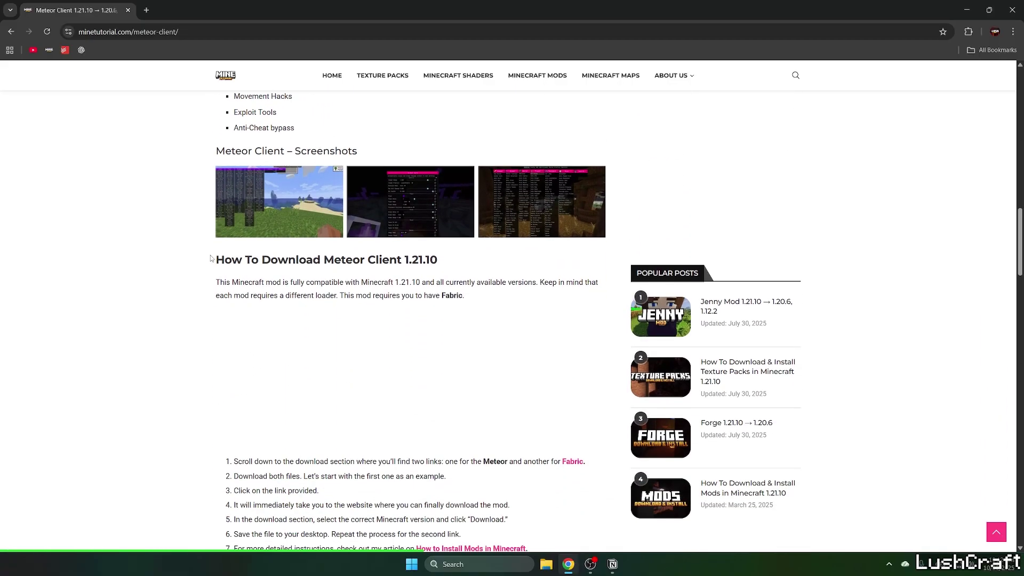
pyautogui.scroll(-2, 225, 253)
pyautogui.scroll(-1, 222, 240)
pyautogui.scroll(-2, 221, 221)
pyautogui.scroll(-2, 220, 221)
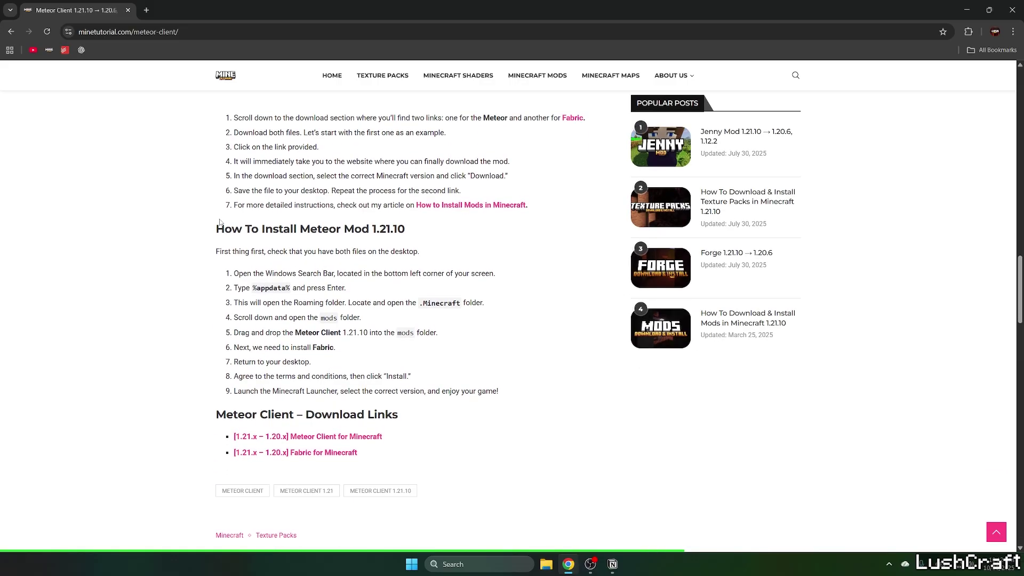
pyautogui.scroll(-1, 220, 220)
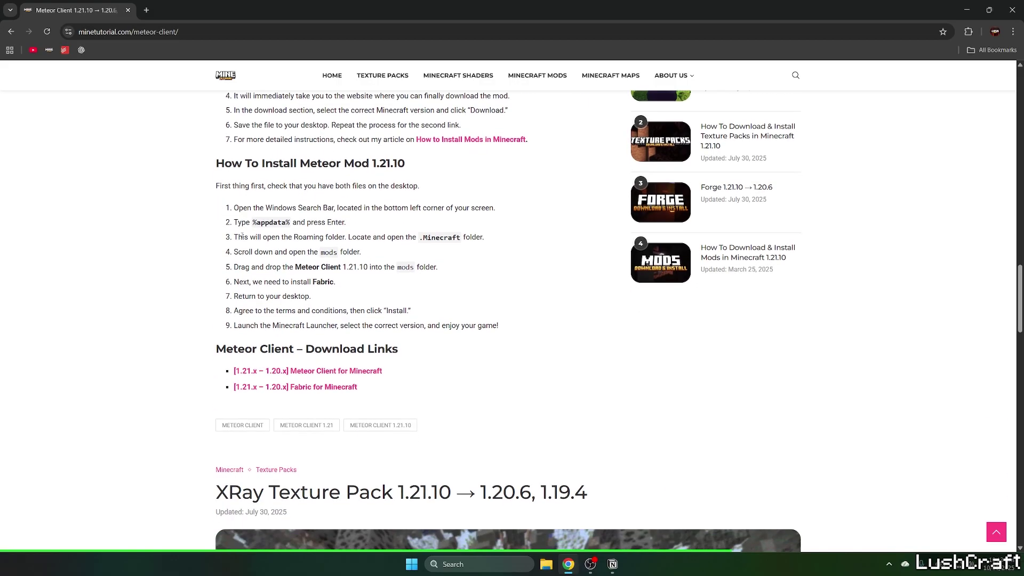
pyautogui.scroll(-1, 237, 224)
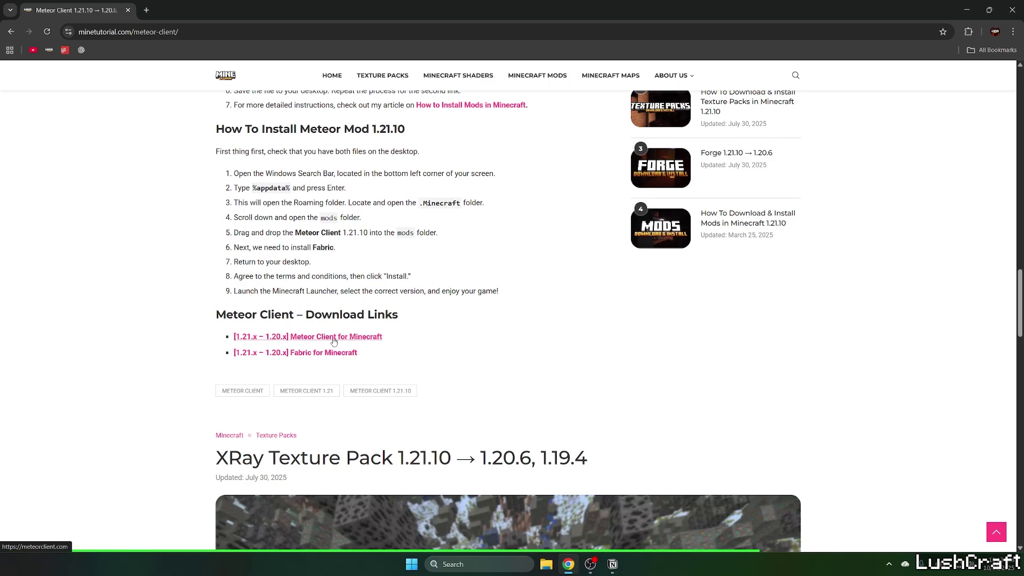
# - Download the Meteor Client 1.21.10 jar from its website, skipping the advertisement
pyautogui.click(192, 10)
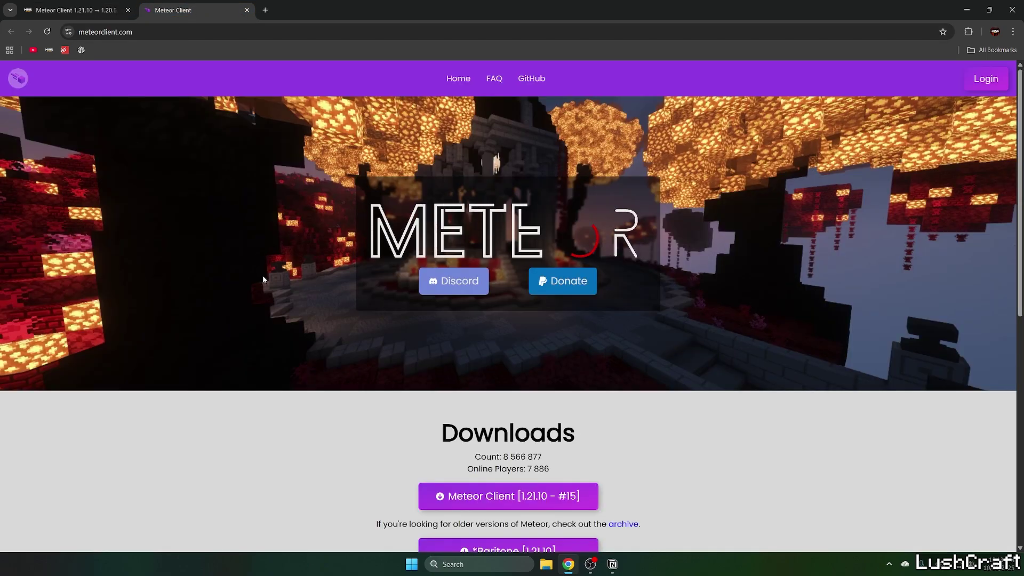
pyautogui.scroll(-3, 266, 283)
pyautogui.scroll(-1, 265, 291)
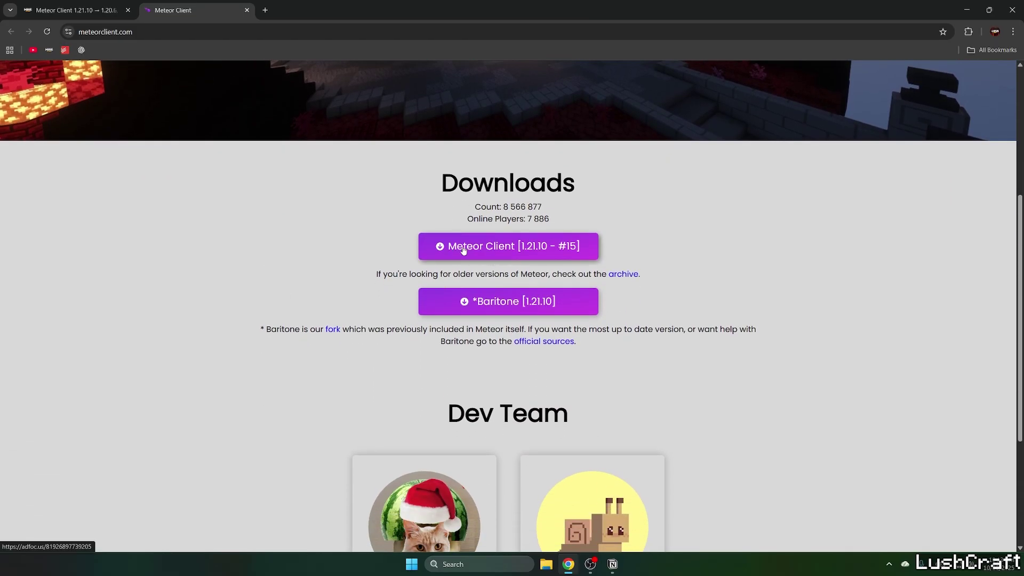
pyautogui.click(463, 248)
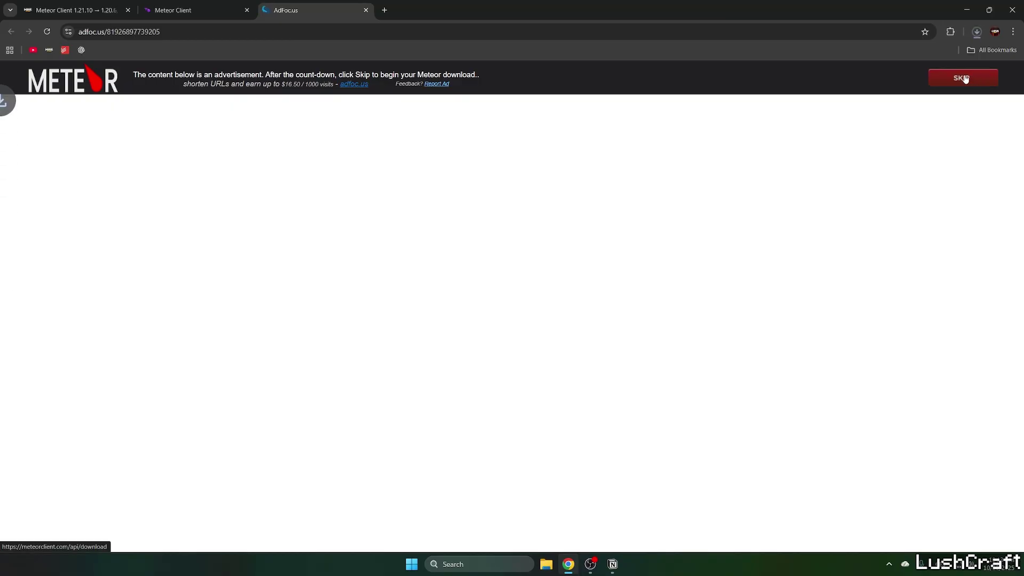
pyautogui.click(964, 79)
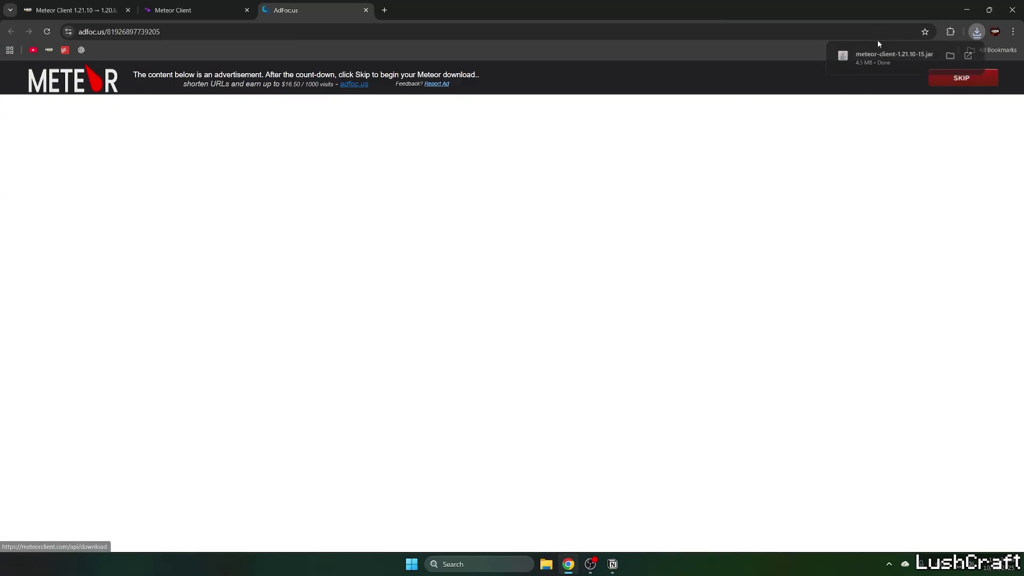
# - Close the Meteor tabs and go to Fabric's Minecraft Launcher installer page
pyautogui.click(246, 9)
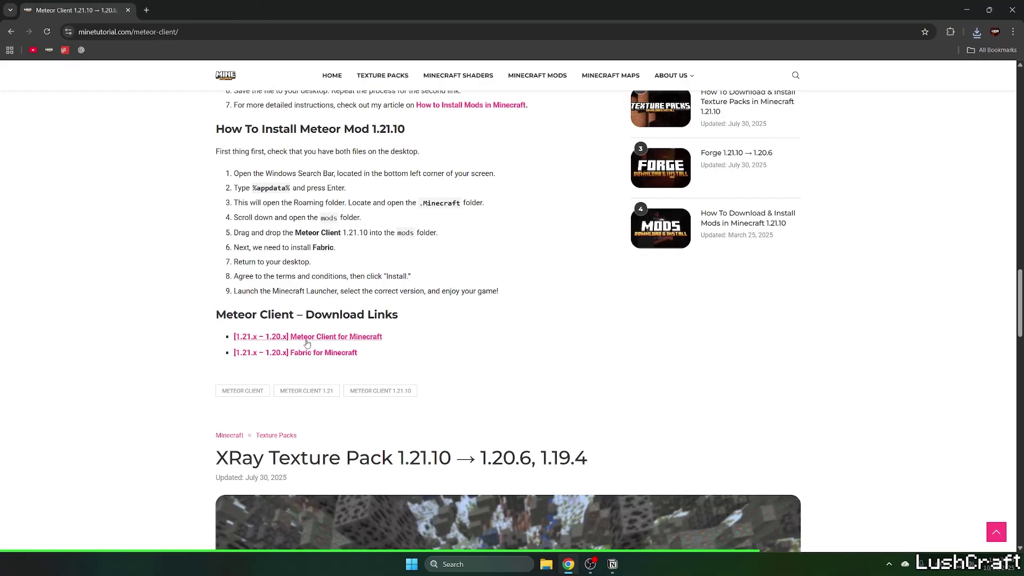
pyautogui.click(309, 353)
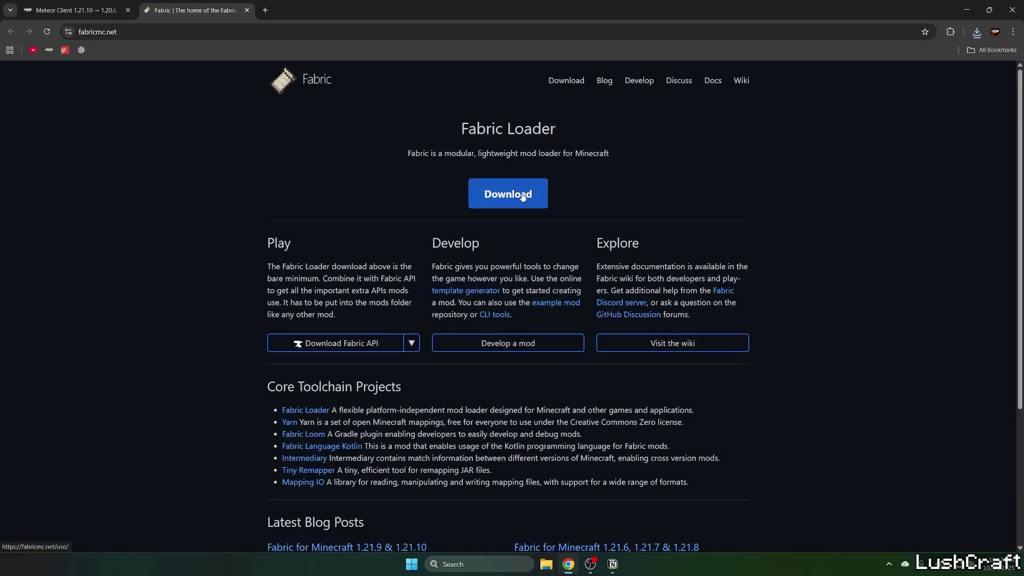
pyautogui.click(523, 197)
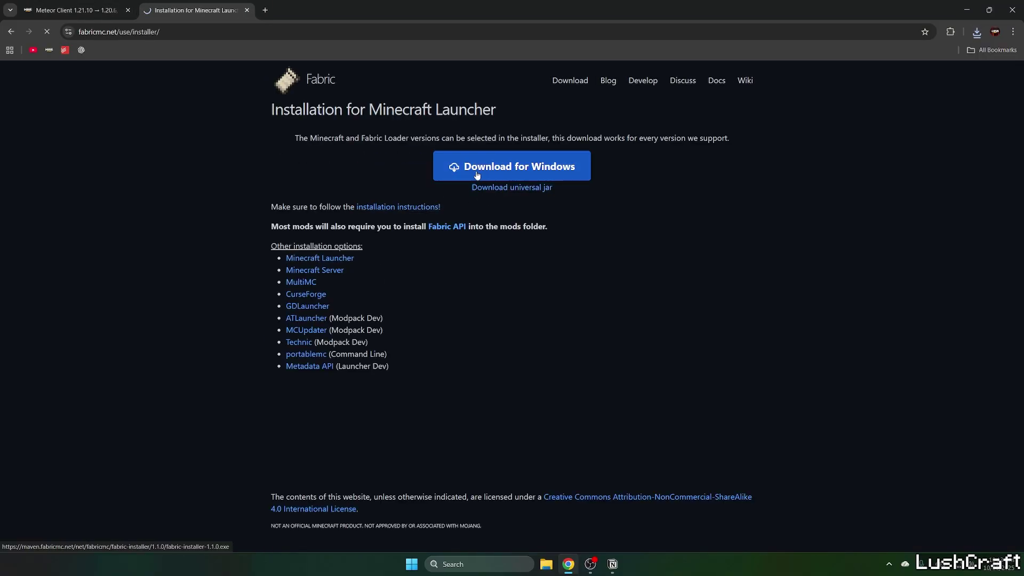
pyautogui.click(388, 32)
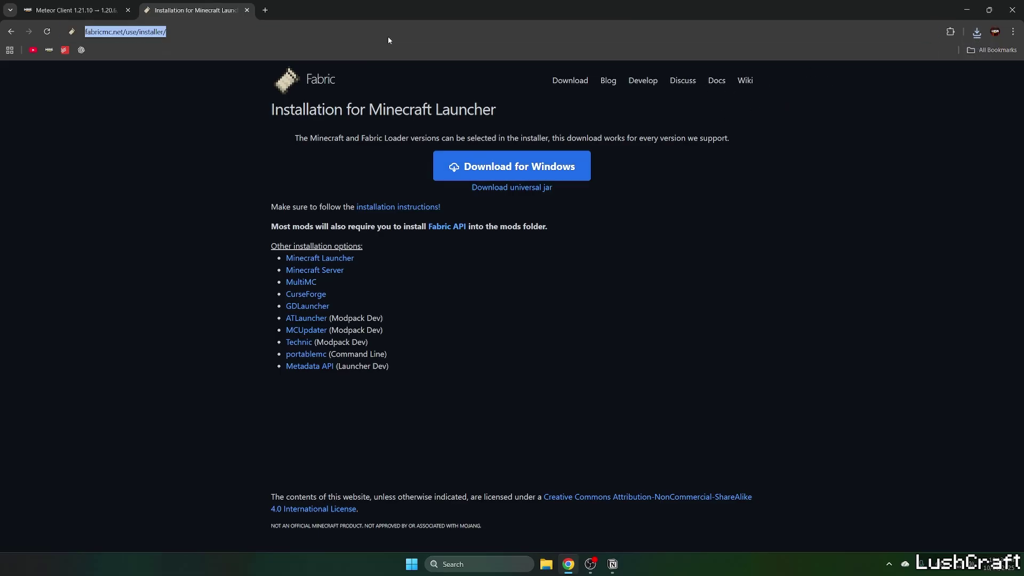
# - Return to the Fabric article and highlight, then deselect, its 1.21.10 title
pyautogui.click(175, 175)
pyautogui.hotkey('ctrl', 'shift', 'Tab')
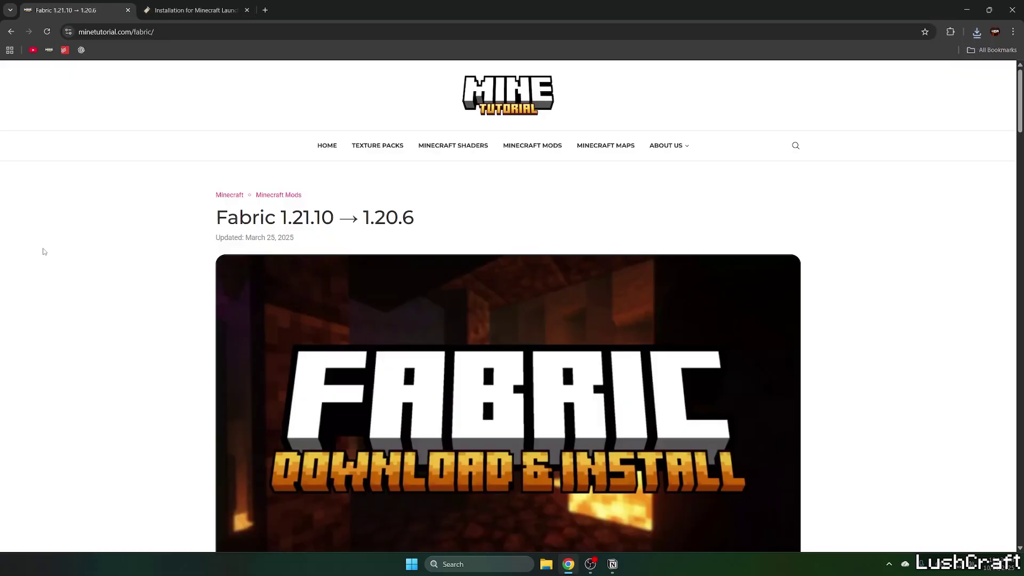
pyautogui.moveTo(215, 216); pyautogui.dragTo(335, 217)
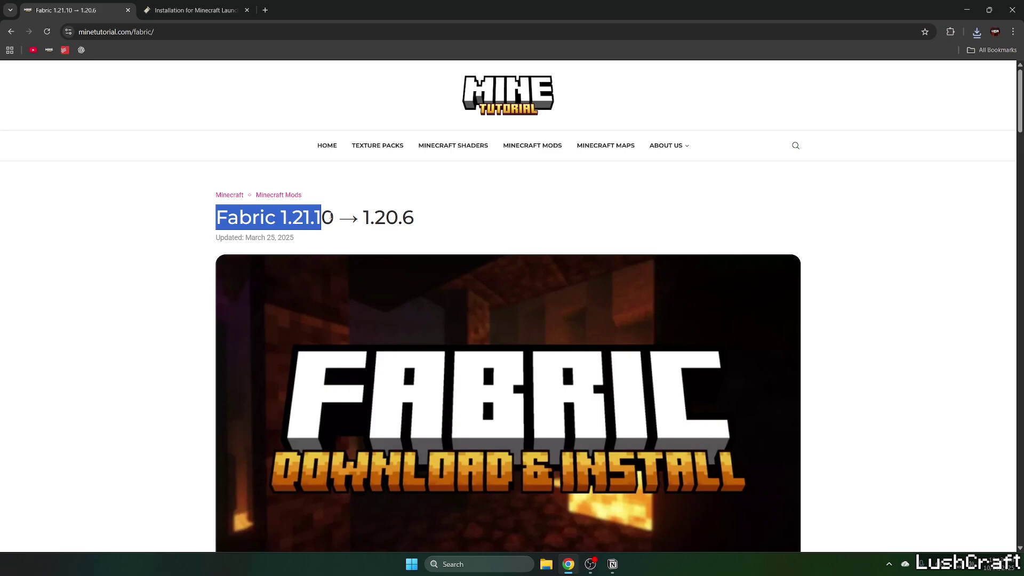
pyautogui.click(180, 223)
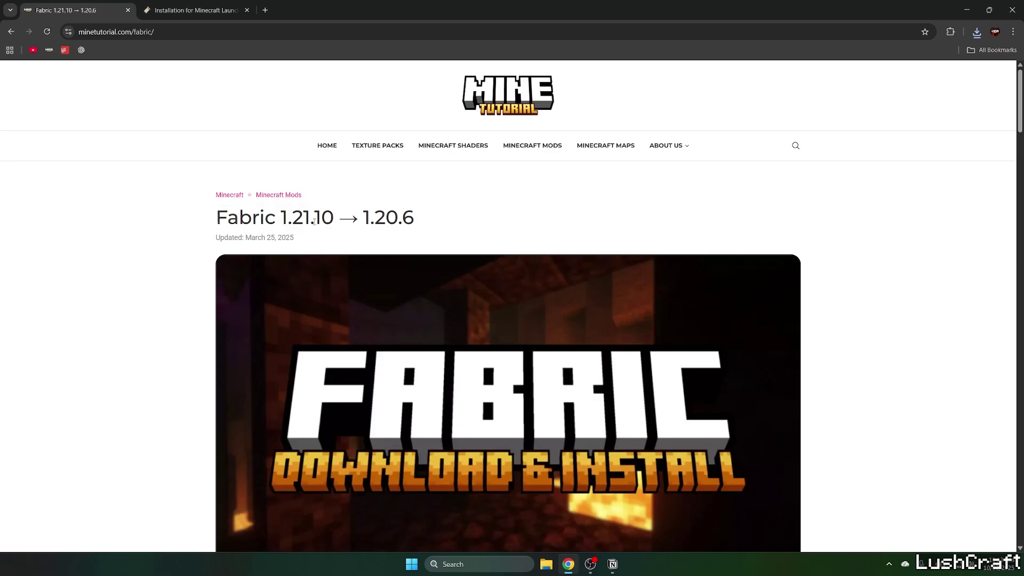
pyautogui.scroll(-5, 316, 222)
pyautogui.scroll(-5, 288, 236)
pyautogui.scroll(-4, 288, 235)
pyautogui.scroll(-3, 345, 304)
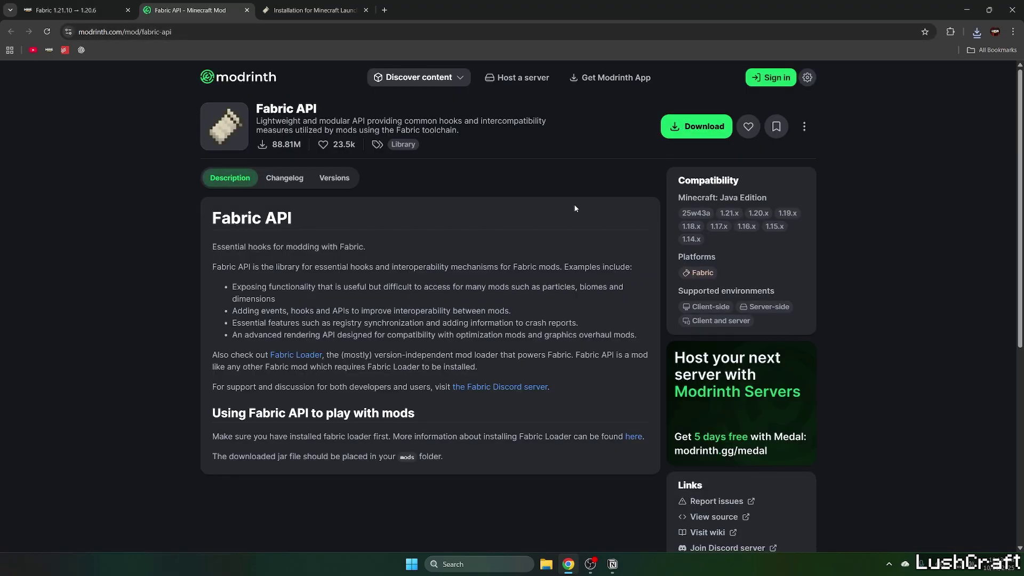
# - Download the Fabric API build for game version 1.21.10 from Modrinth
pyautogui.click(690, 128)
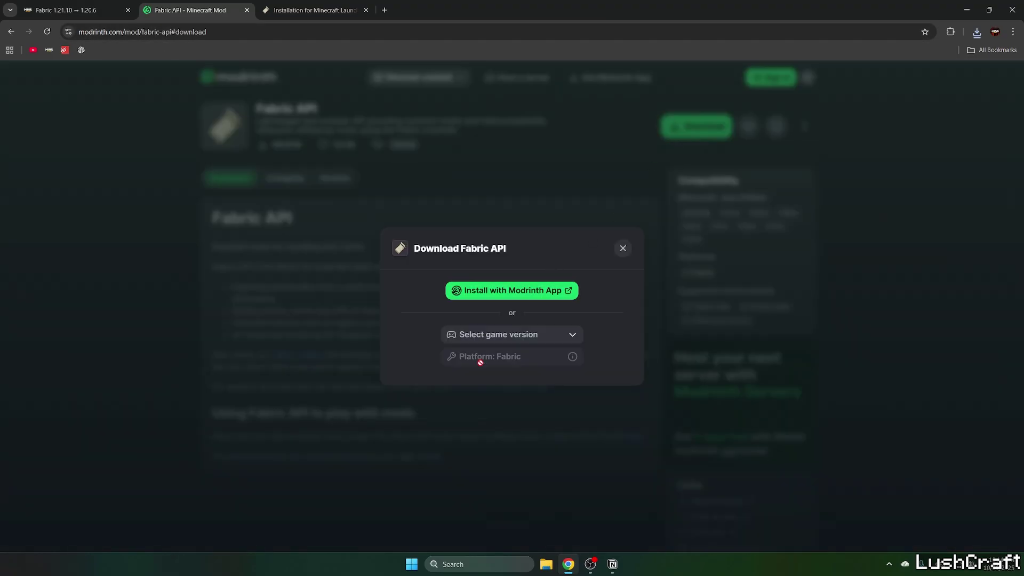
pyautogui.click(513, 306)
pyautogui.click(508, 318)
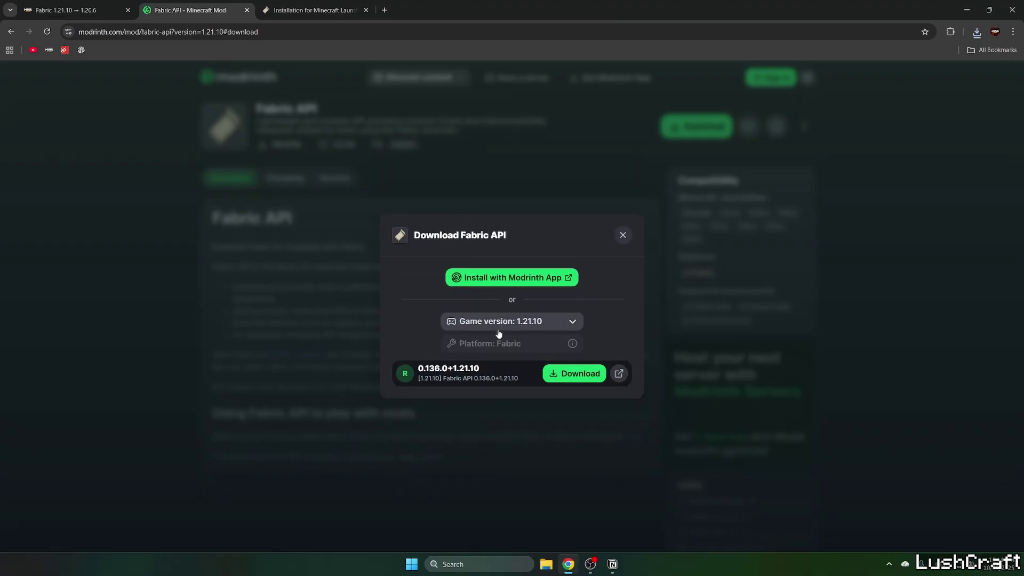
pyautogui.click(575, 374)
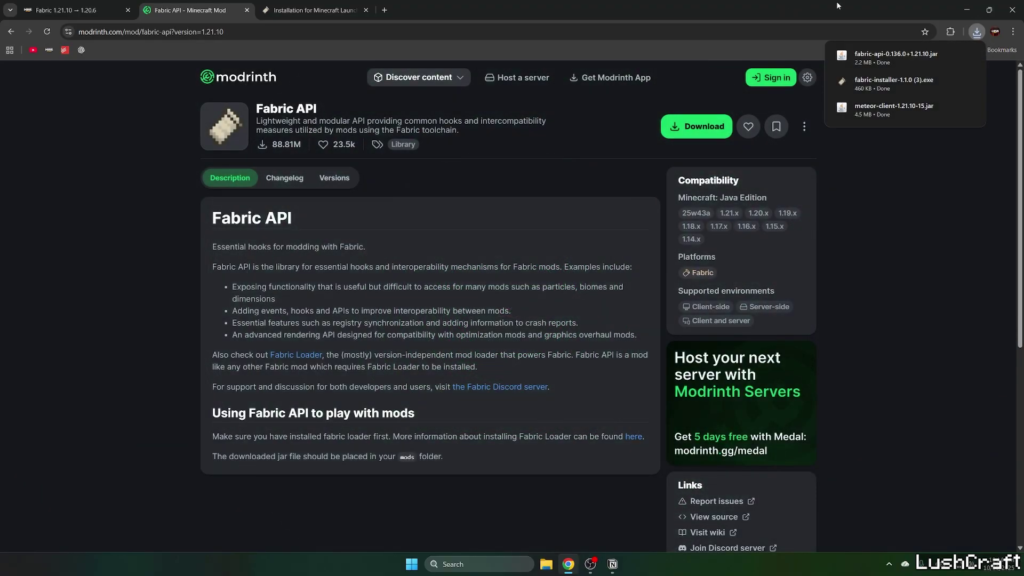
# - Drag the Fabric API jar, Meteor Client jar and Fabric installer from Chrome's downloads into a desktop row
pyautogui.moveTo(609, 10); pyautogui.dragTo(571, 372)
pyautogui.click(692, 399)
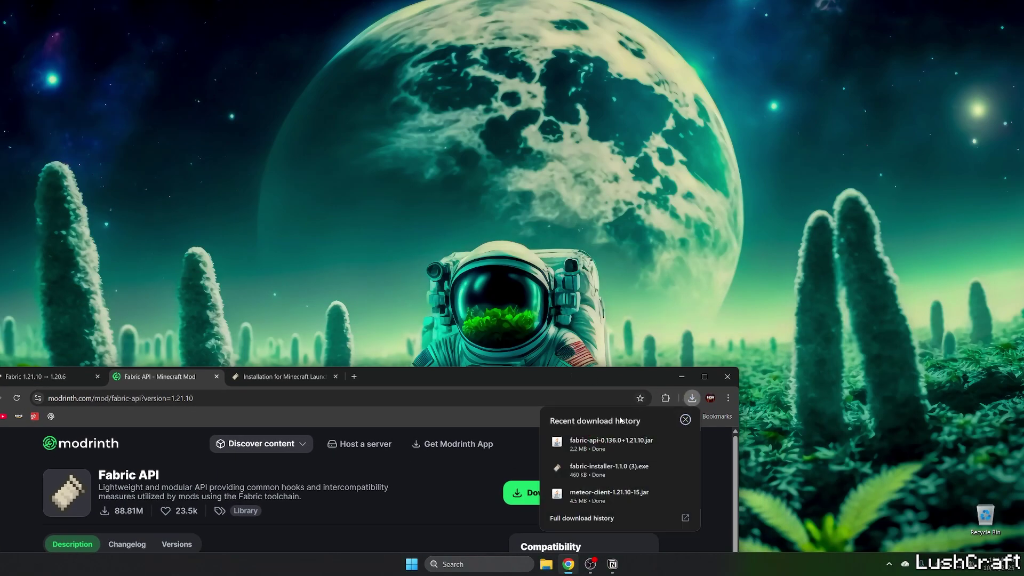
pyautogui.moveTo(608, 443); pyautogui.dragTo(649, 272)
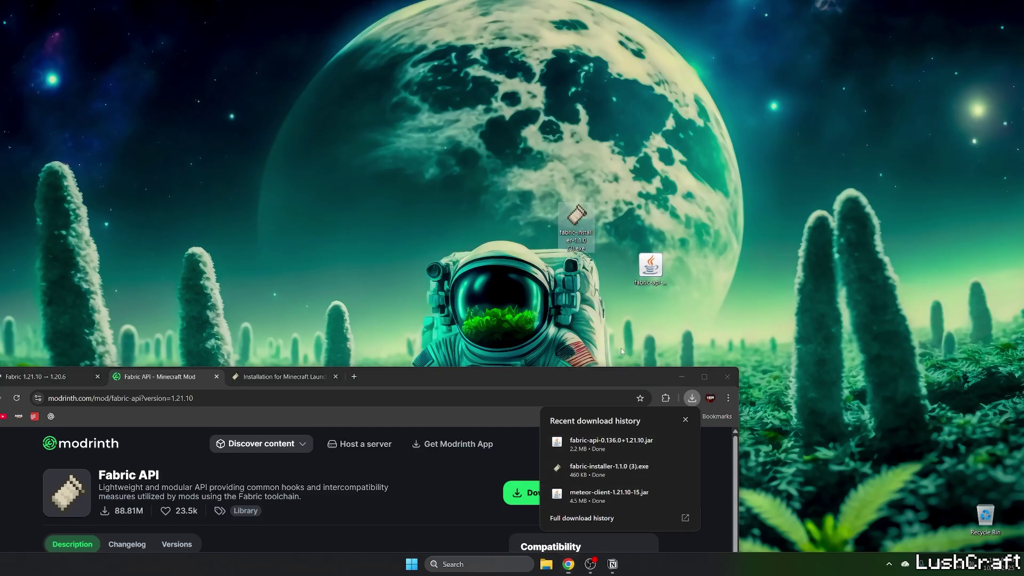
pyautogui.moveTo(609, 494); pyautogui.dragTo(538, 317)
pyautogui.moveTo(608, 468); pyautogui.dragTo(391, 272)
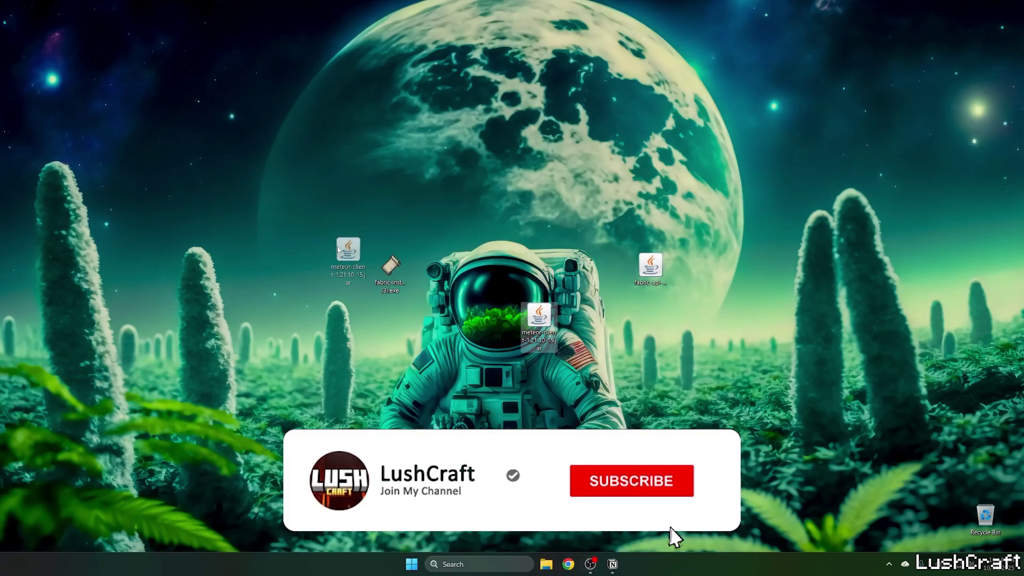
pyautogui.moveTo(537, 316); pyautogui.dragTo(352, 272)
pyautogui.moveTo(649, 268); pyautogui.dragTo(316, 272)
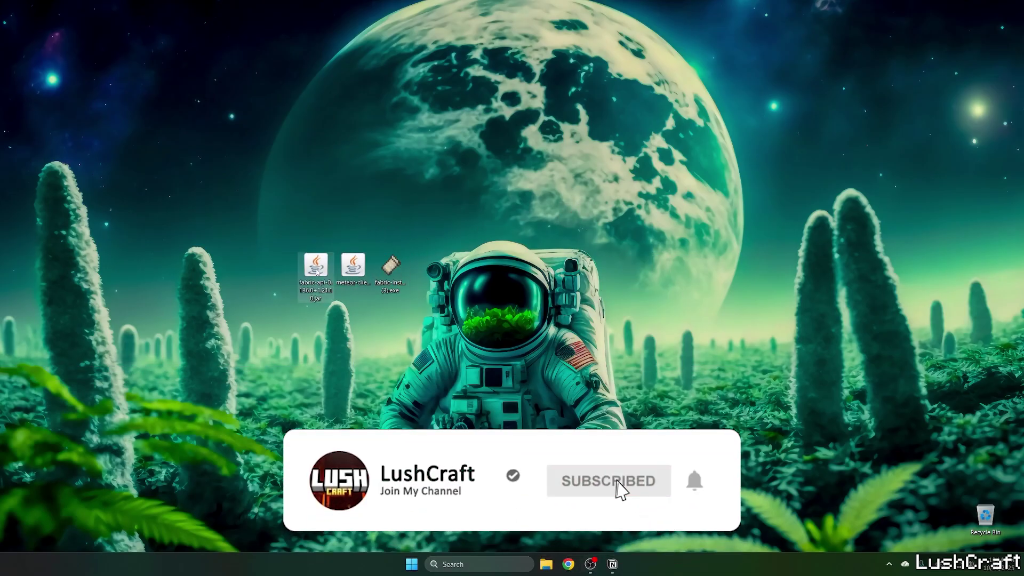
# - Search %appdata% from the taskbar to open AppData\Roaming
pyautogui.click(451, 563)
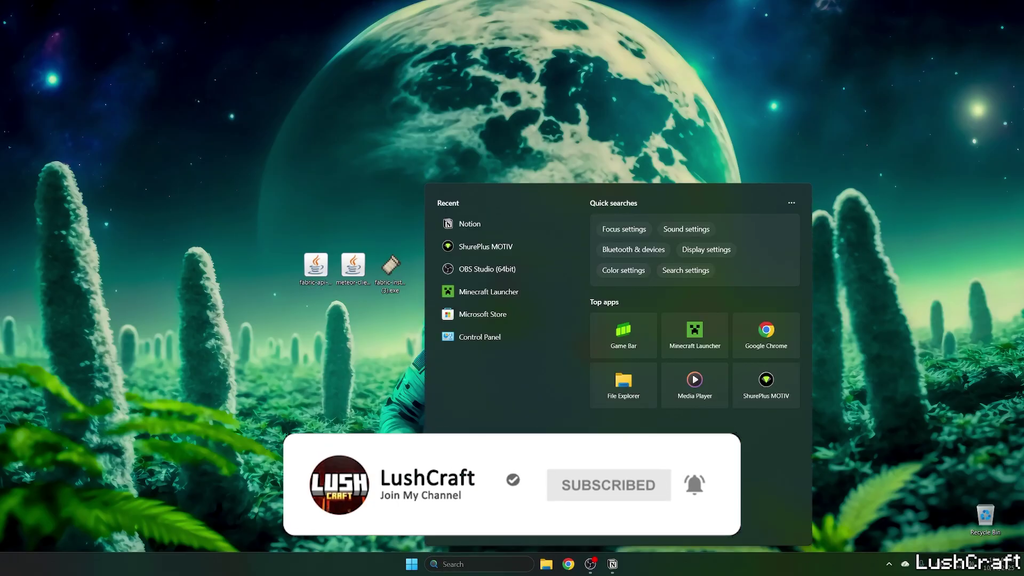
pyautogui.write('%appdata%')
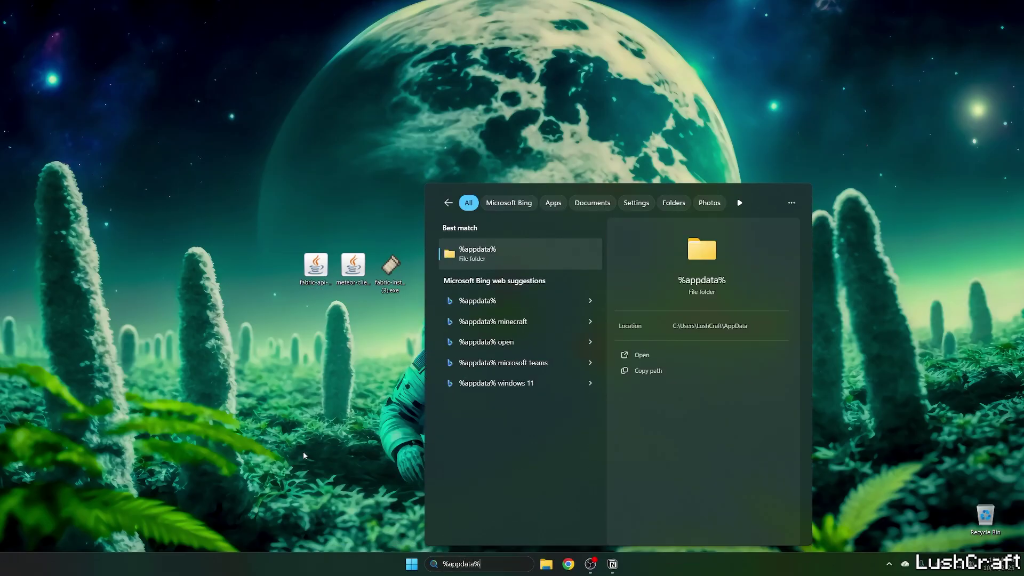
pyautogui.press('Return')
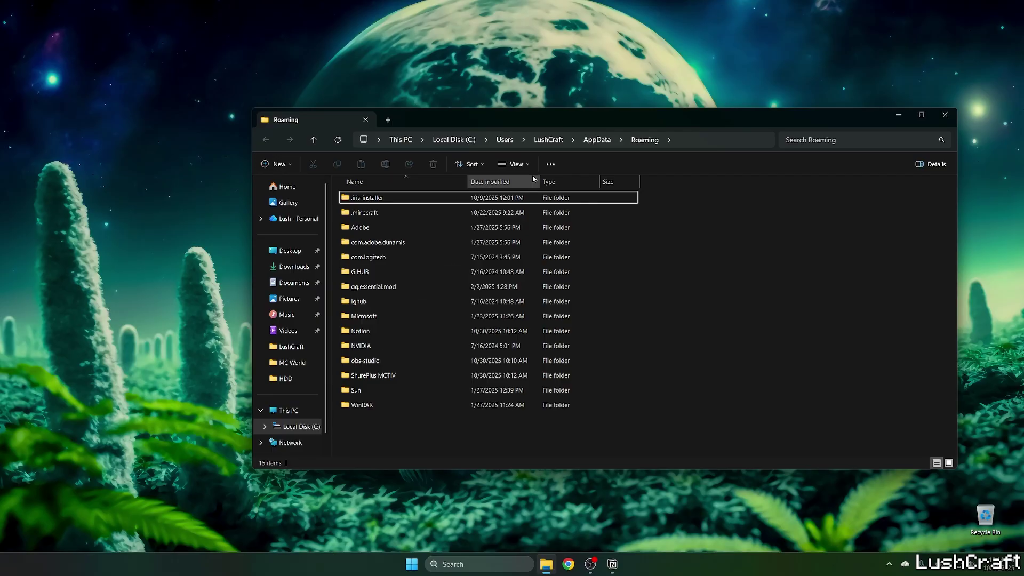
# - Open the .minecraft mods folder with the window beside the desktop files
pyautogui.doubleClick(395, 211)
pyautogui.moveTo(464, 114); pyautogui.dragTo(680, 115)
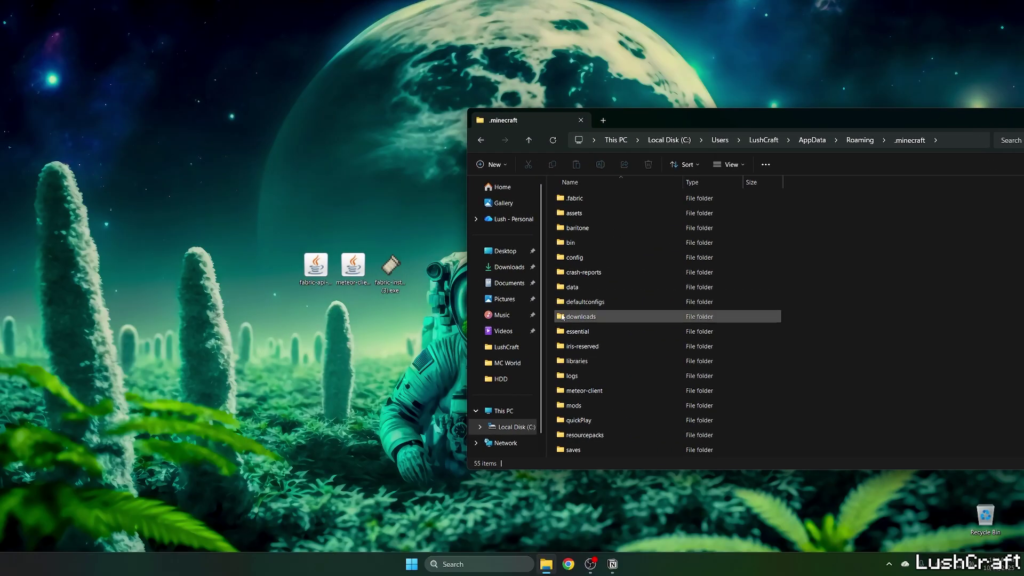
pyautogui.scroll(-5, 592, 257)
pyautogui.scroll(5, 592, 258)
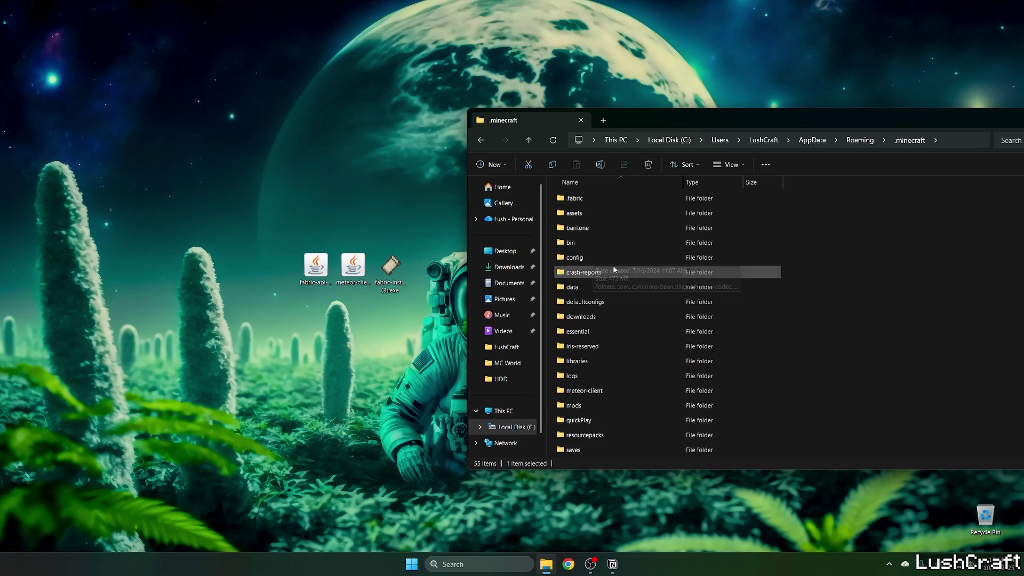
pyautogui.click(612, 274)
pyautogui.scroll(-3, 612, 274)
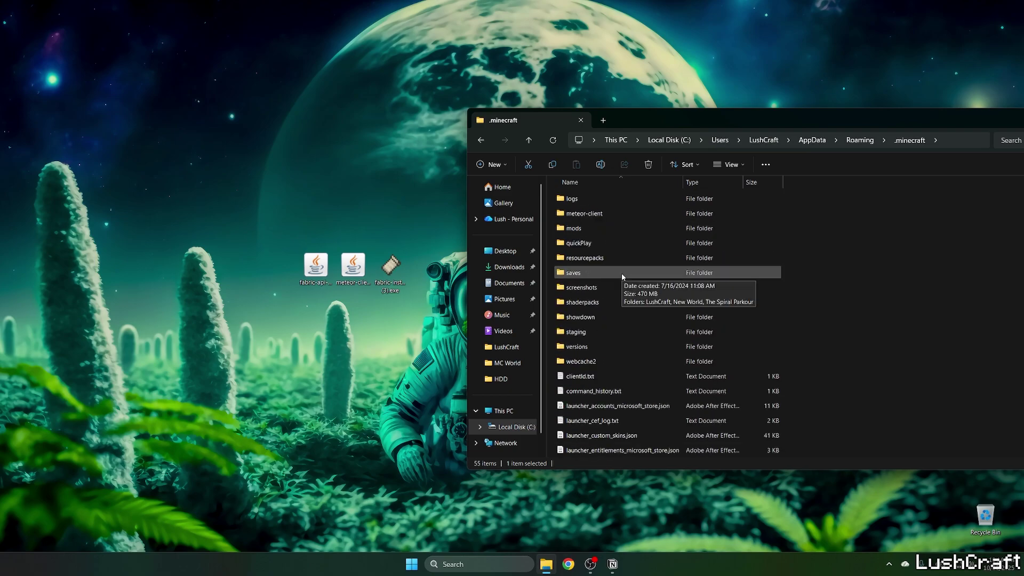
pyautogui.doubleClick(592, 231)
# - Move the four old jars into Old and add the meteor-client and fabric-api jars
pyautogui.moveTo(600, 268); pyautogui.dragTo(600, 200)
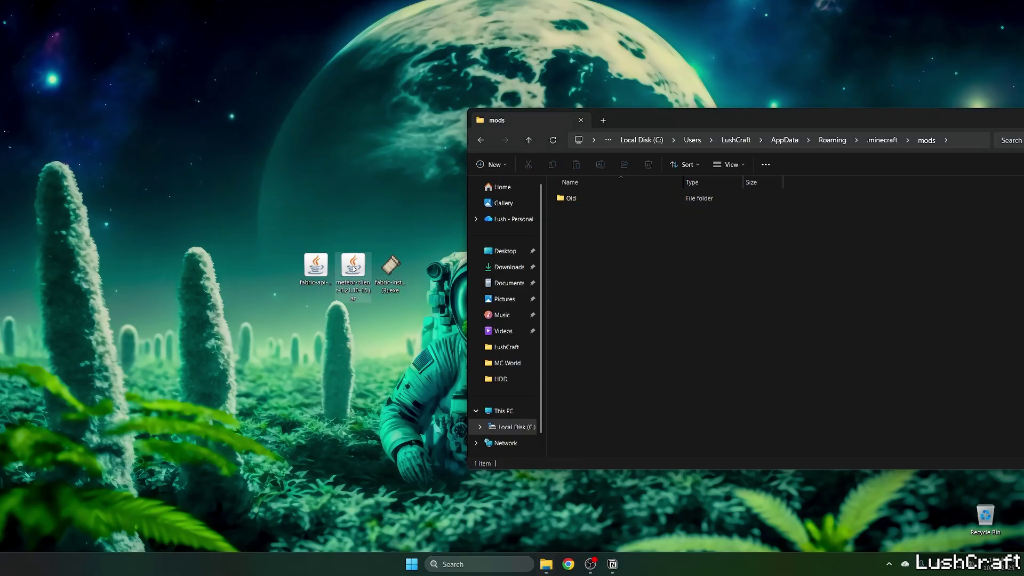
pyautogui.moveTo(353, 266)
pyautogui.mouseDown()
pyautogui.moveTo(689, 294)
pyautogui.moveTo(649, 284)
pyautogui.mouseUp()
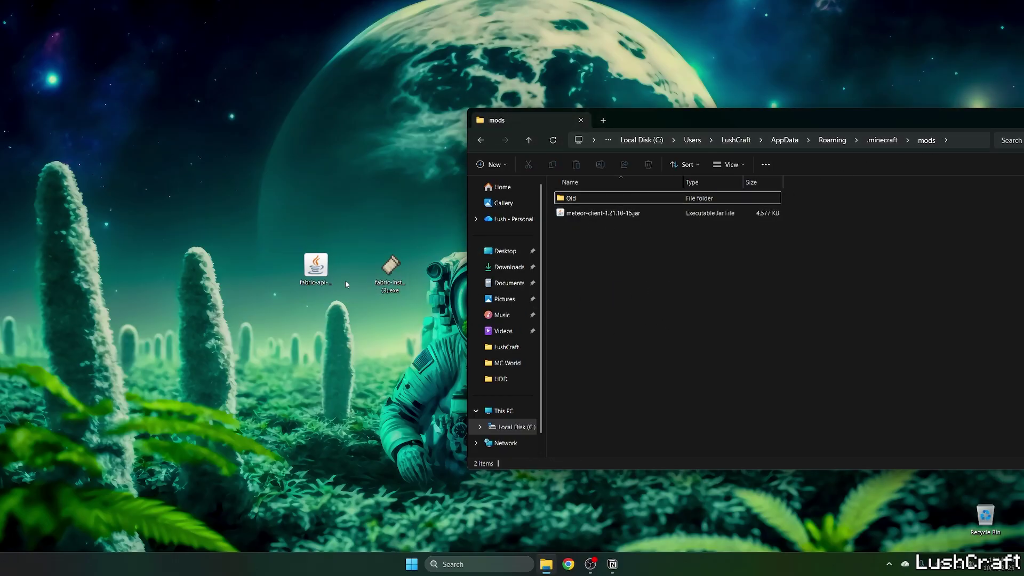
pyautogui.moveTo(316, 267); pyautogui.dragTo(609, 312)
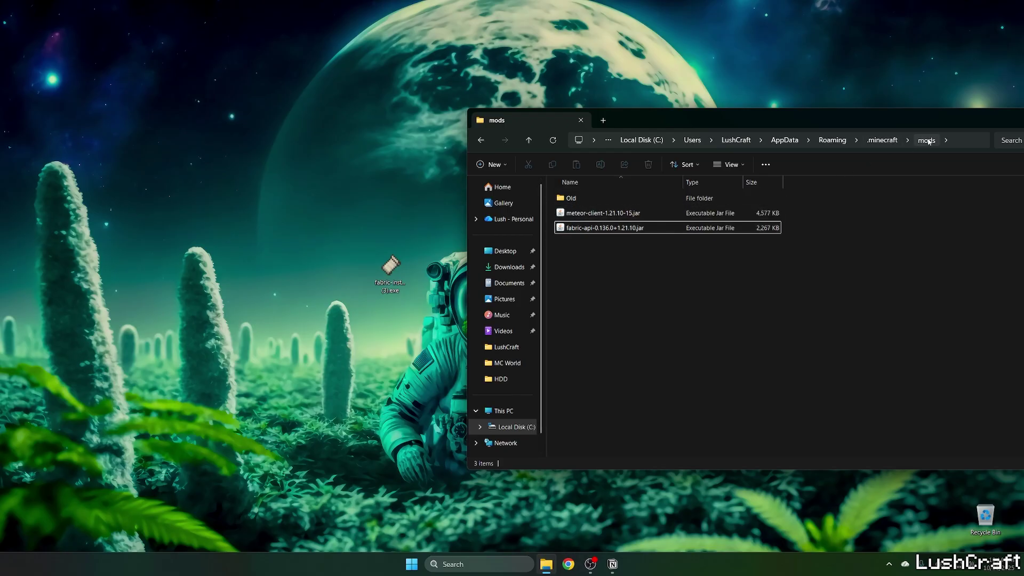
# - Open the .minecraft versions folder and launch the Fabric installer from the desktop
pyautogui.click(481, 141)
pyautogui.scroll(-5, 614, 320)
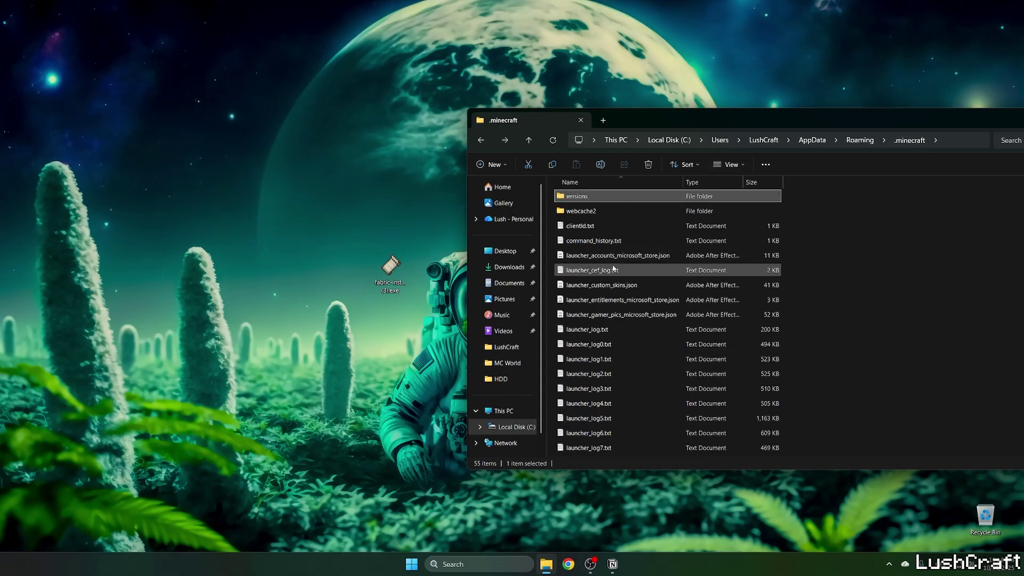
pyautogui.doubleClick(587, 198)
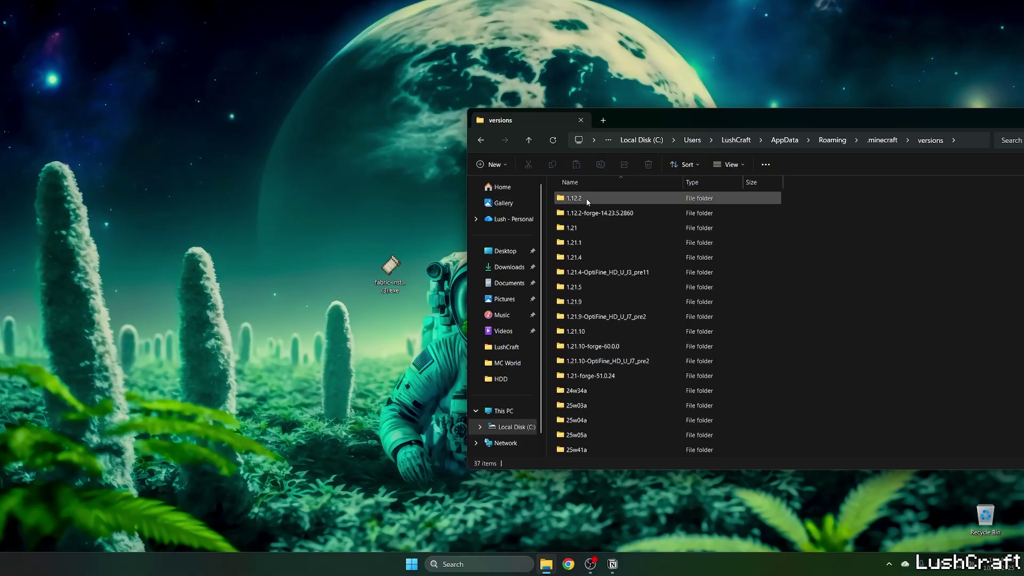
pyautogui.click(386, 279)
pyautogui.doubleClick(384, 272)
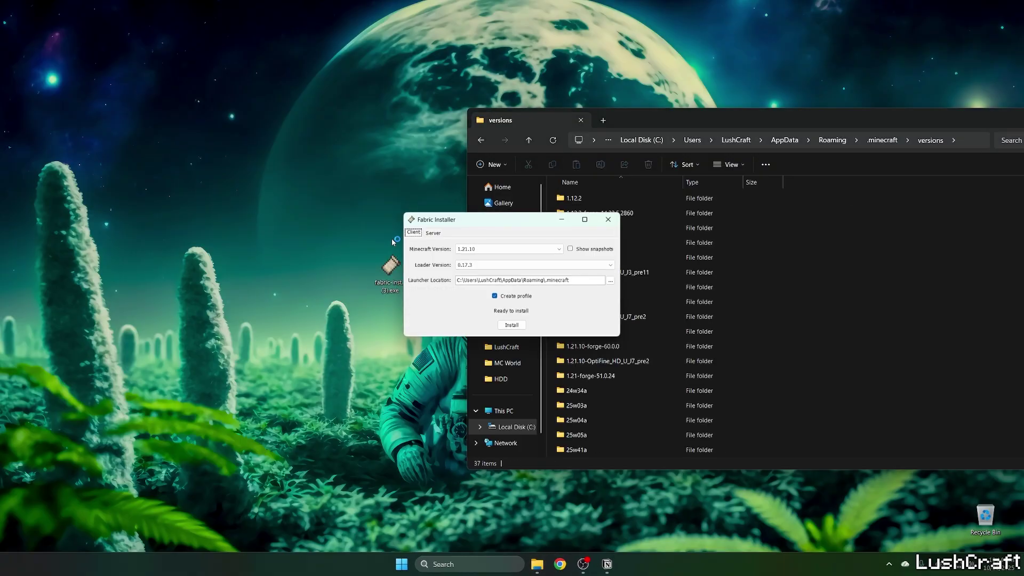
pyautogui.moveTo(480, 216); pyautogui.dragTo(217, 203)
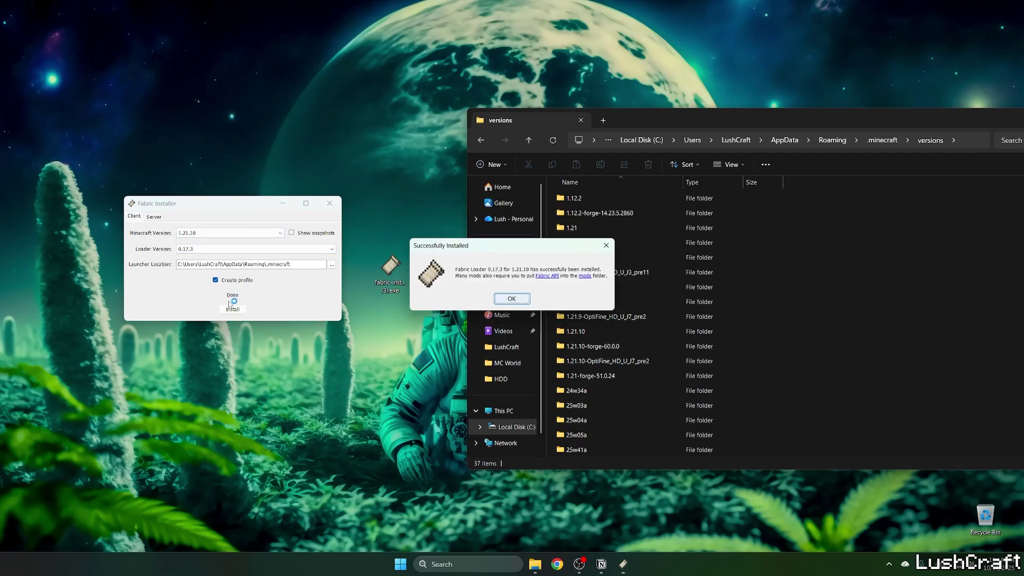
# - Finish installing Fabric Loader 0.17.3 for 1.21.10, then close the installer and Explorer
pyautogui.click(512, 300)
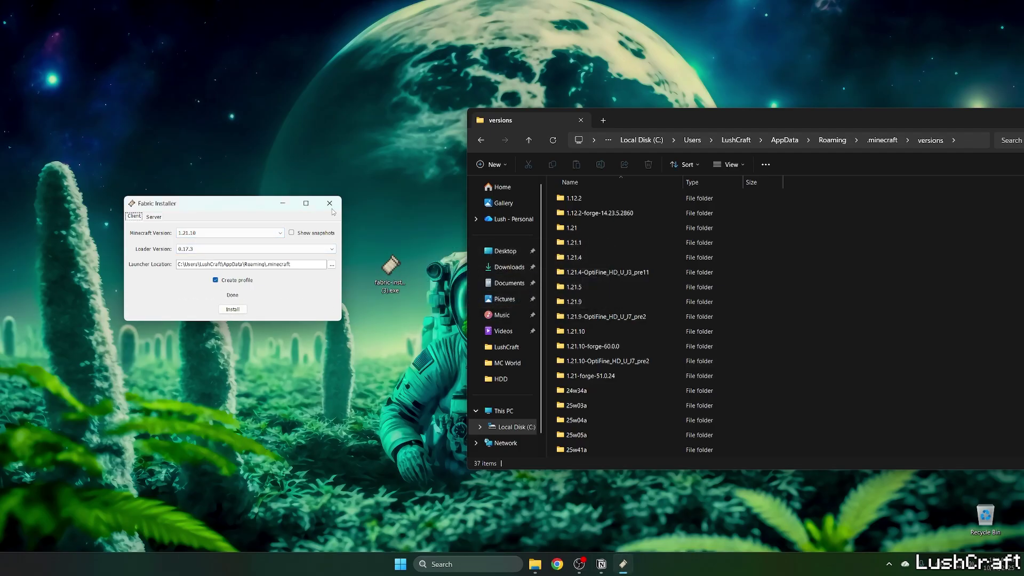
pyautogui.click(330, 203)
pyautogui.scroll(-5, 649, 321)
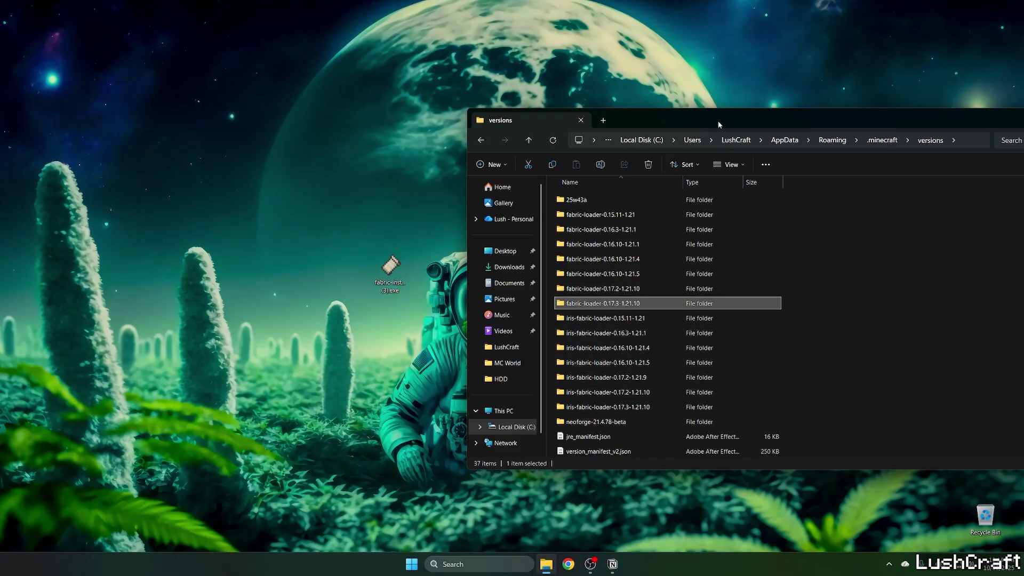
pyautogui.moveTo(717, 121); pyautogui.dragTo(560, 113)
pyautogui.click(903, 120)
# - Launch Minecraft Launcher and play Java Edition with the fabric-loader-1.21.10 installation
pyautogui.press('super')
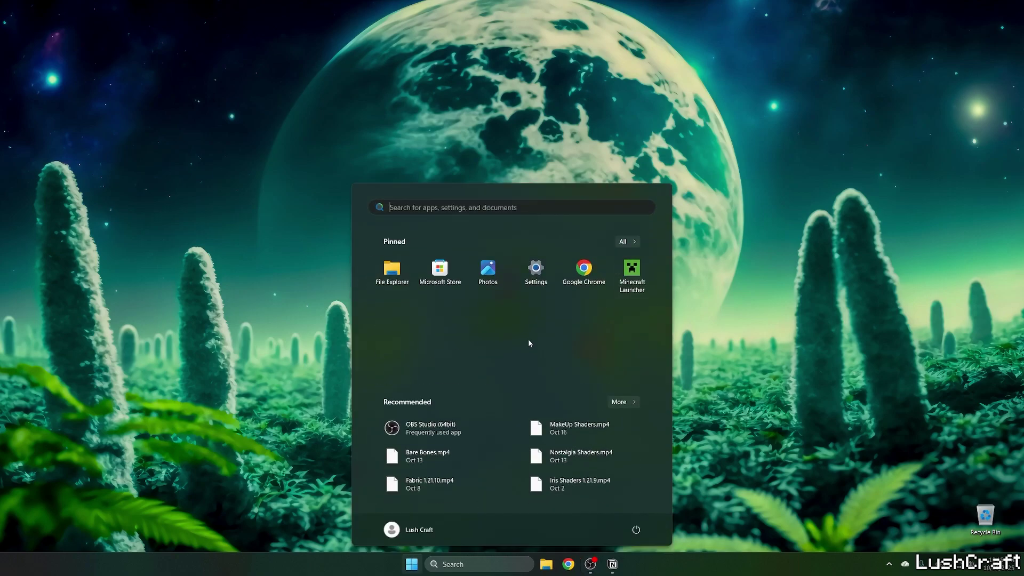
pyautogui.click(528, 264)
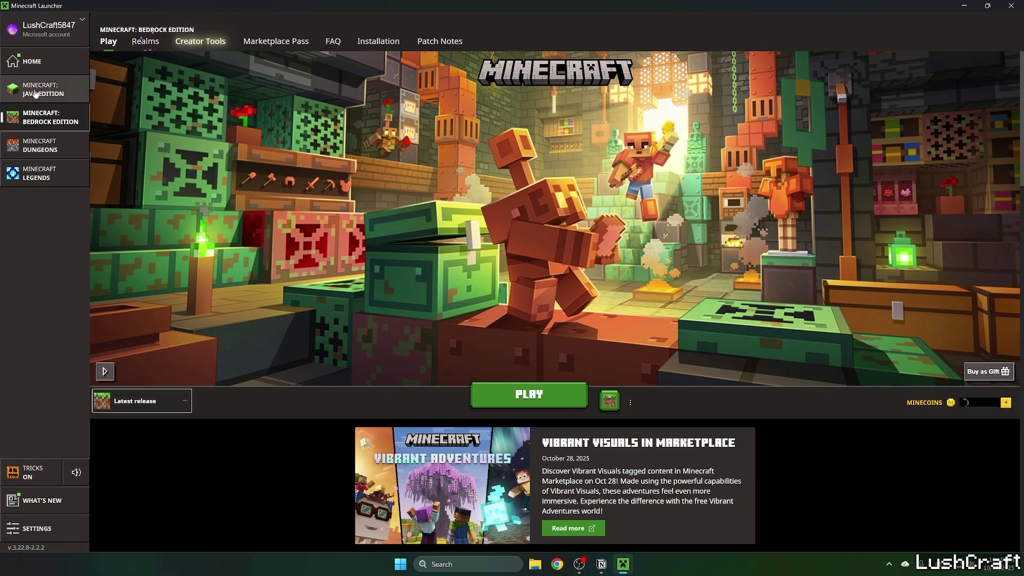
pyautogui.click(36, 93)
pyautogui.click(140, 399)
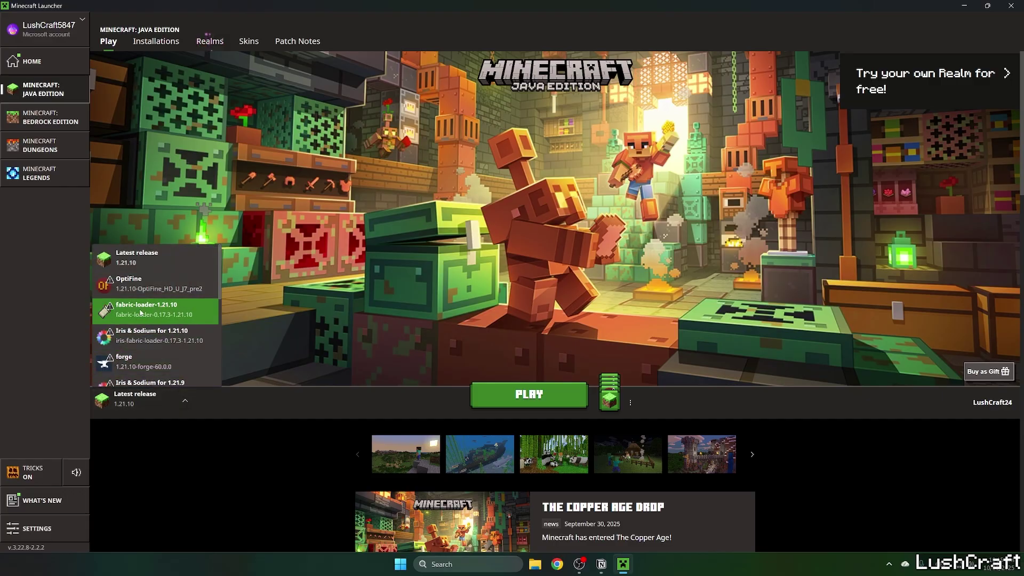
pyautogui.click(149, 346)
pyautogui.moveTo(152, 399)
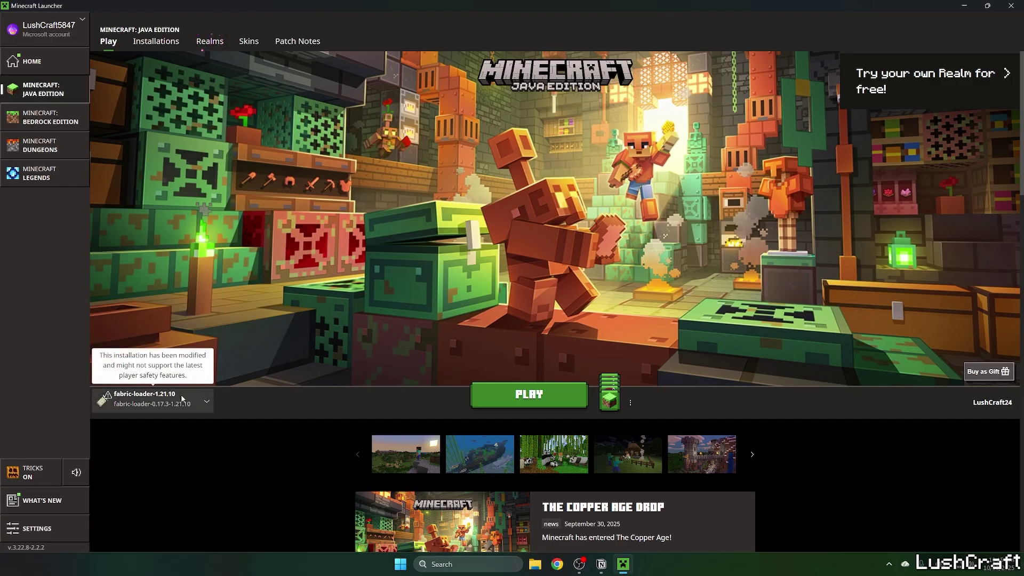
pyautogui.click(529, 395)
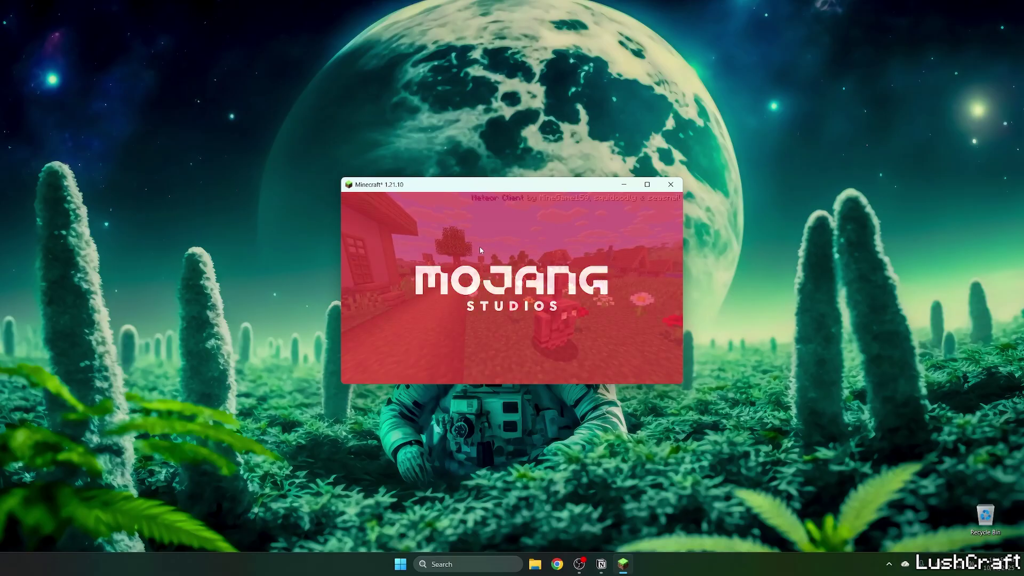
# - Maximize the game window and open the LushCraft world from Singleplayer
pyautogui.doubleClick(606, 189)
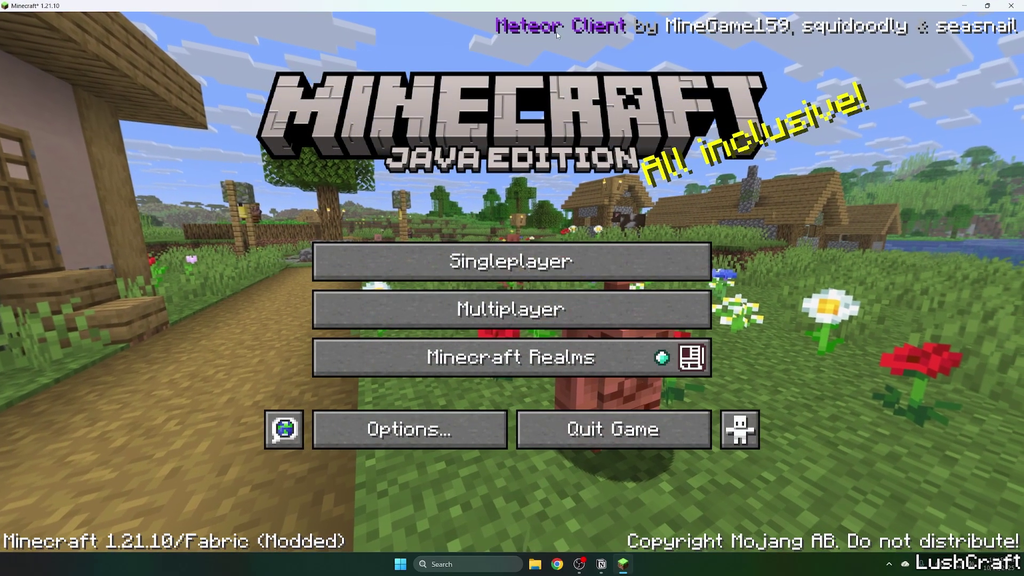
pyautogui.click(480, 262)
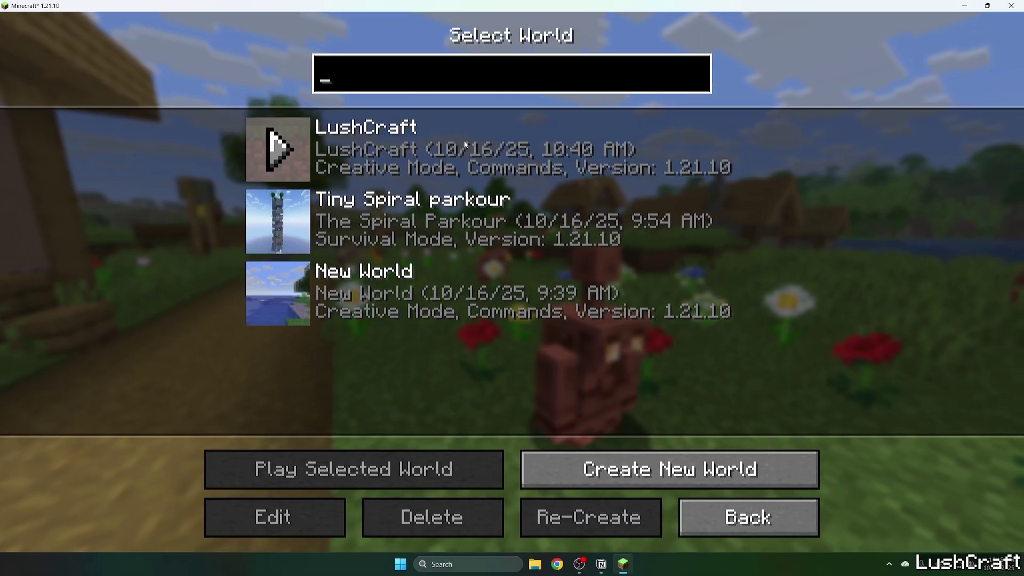
pyautogui.click(280, 147)
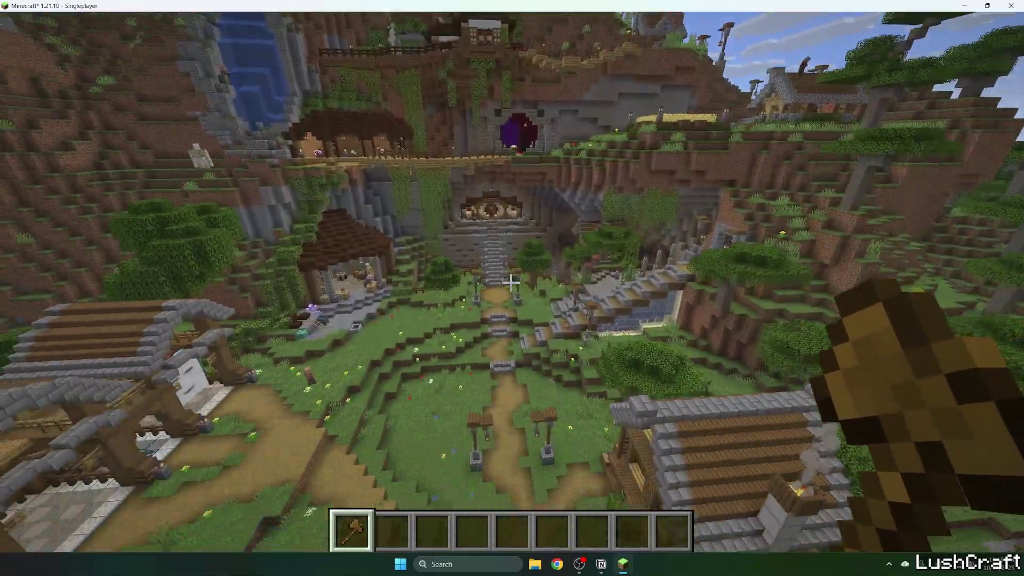
# - Open the Meteor Client module menu with Right Shift, clear its search, and close it
pyautogui.press('shift_r')
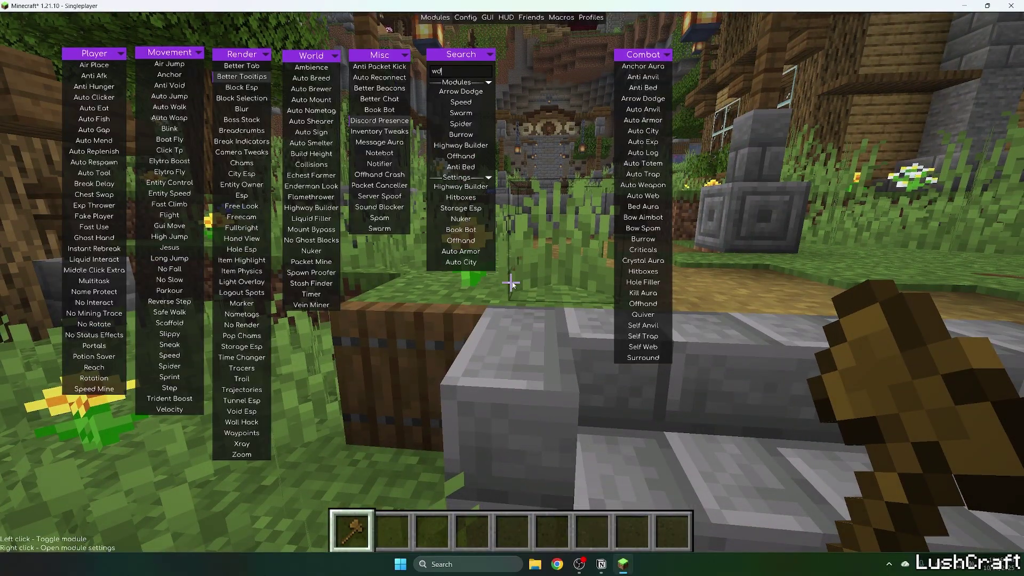
pyautogui.press('BackSpace')
pyautogui.press('BackSpace')
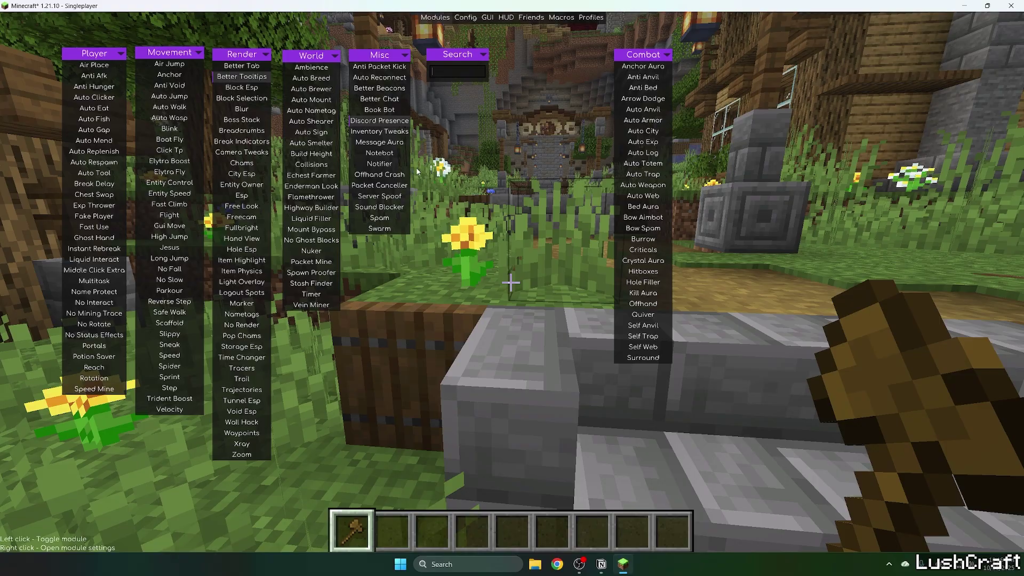
pyautogui.press('Escape')
# - Select hotbar slot 2 and fly forward over the village houses toward the water
pyautogui.press('2')
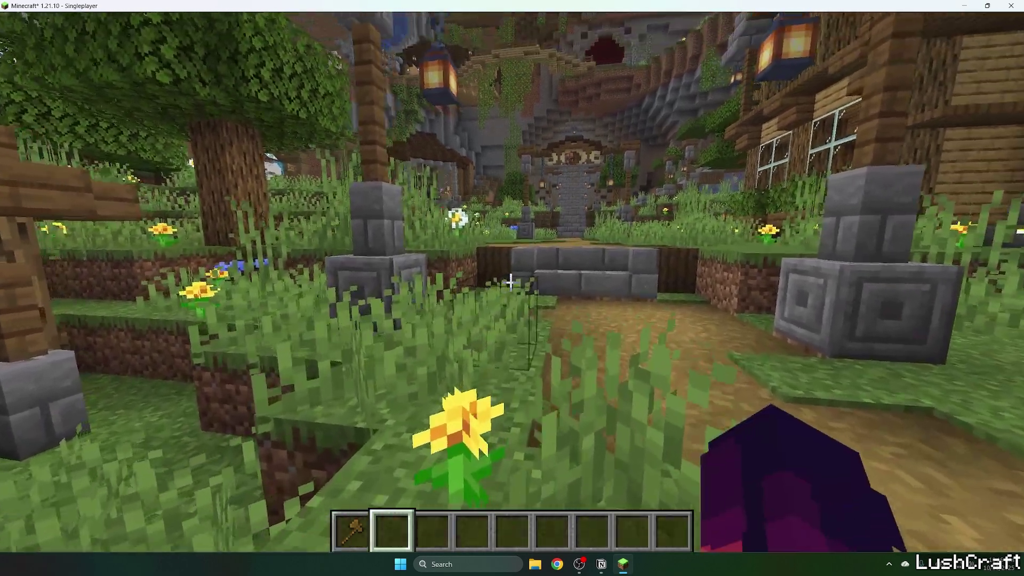
pyautogui.press('w')
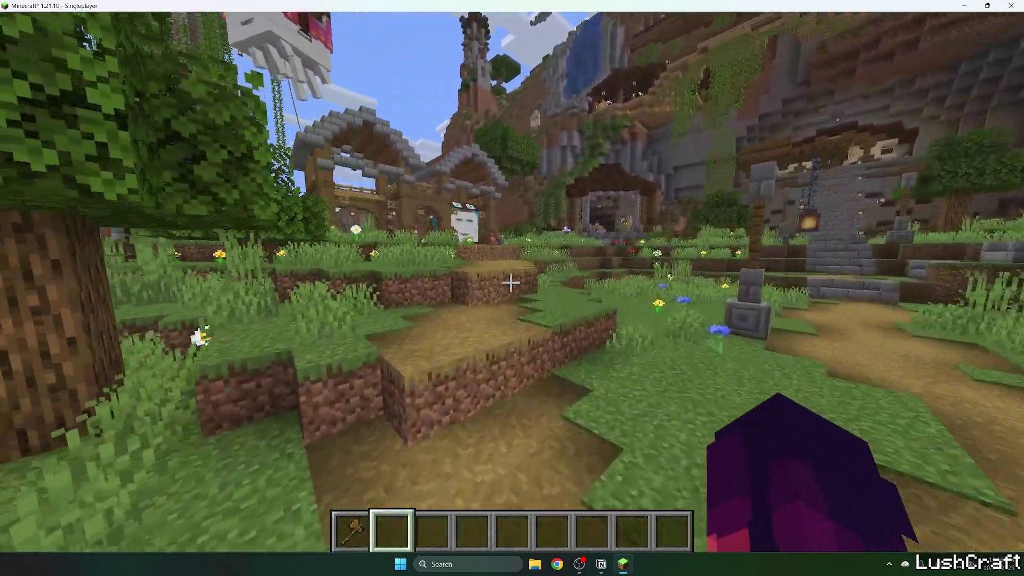
pyautogui.press('w')
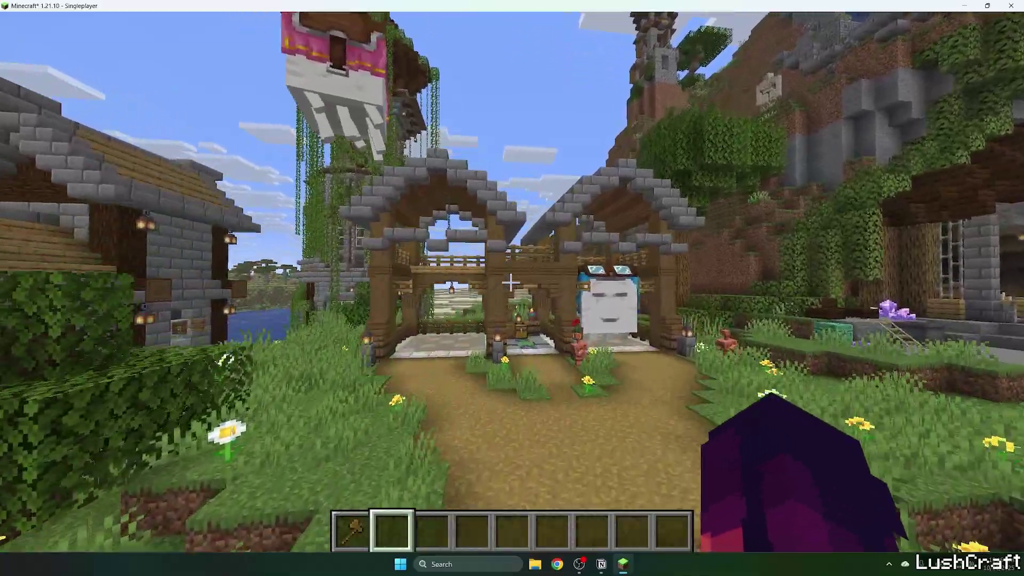
pyautogui.press('w')
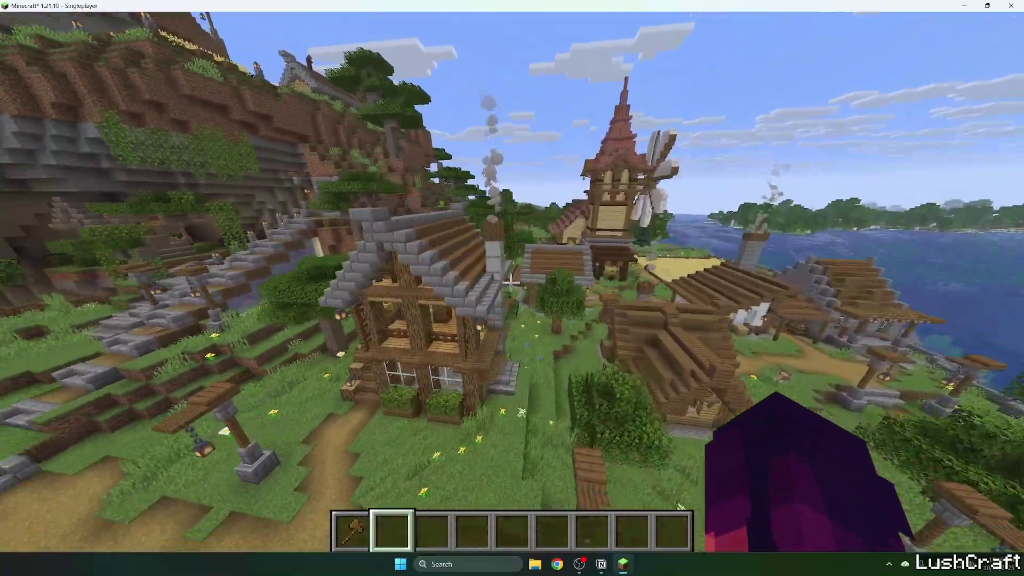
pyautogui.press('w')
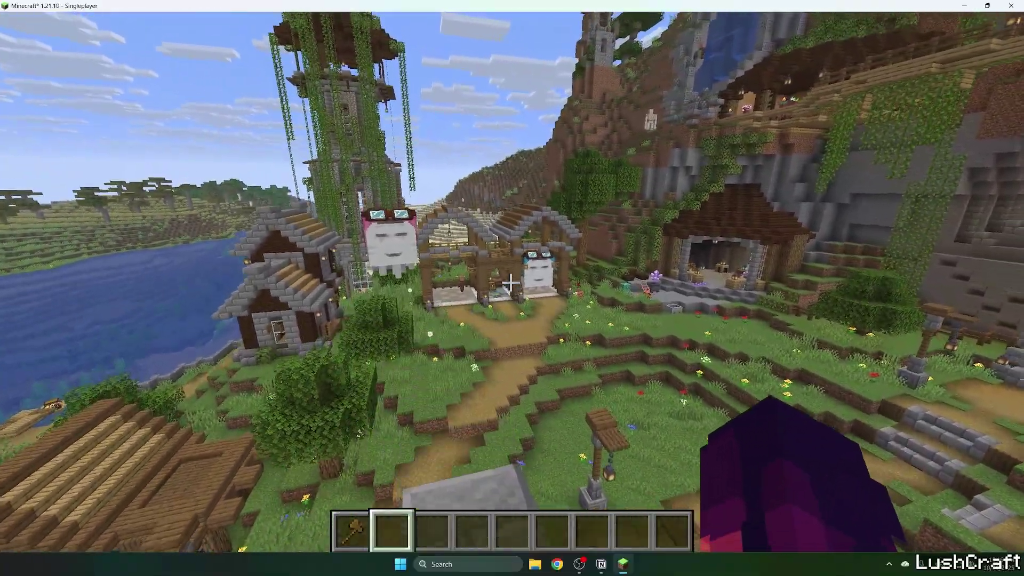